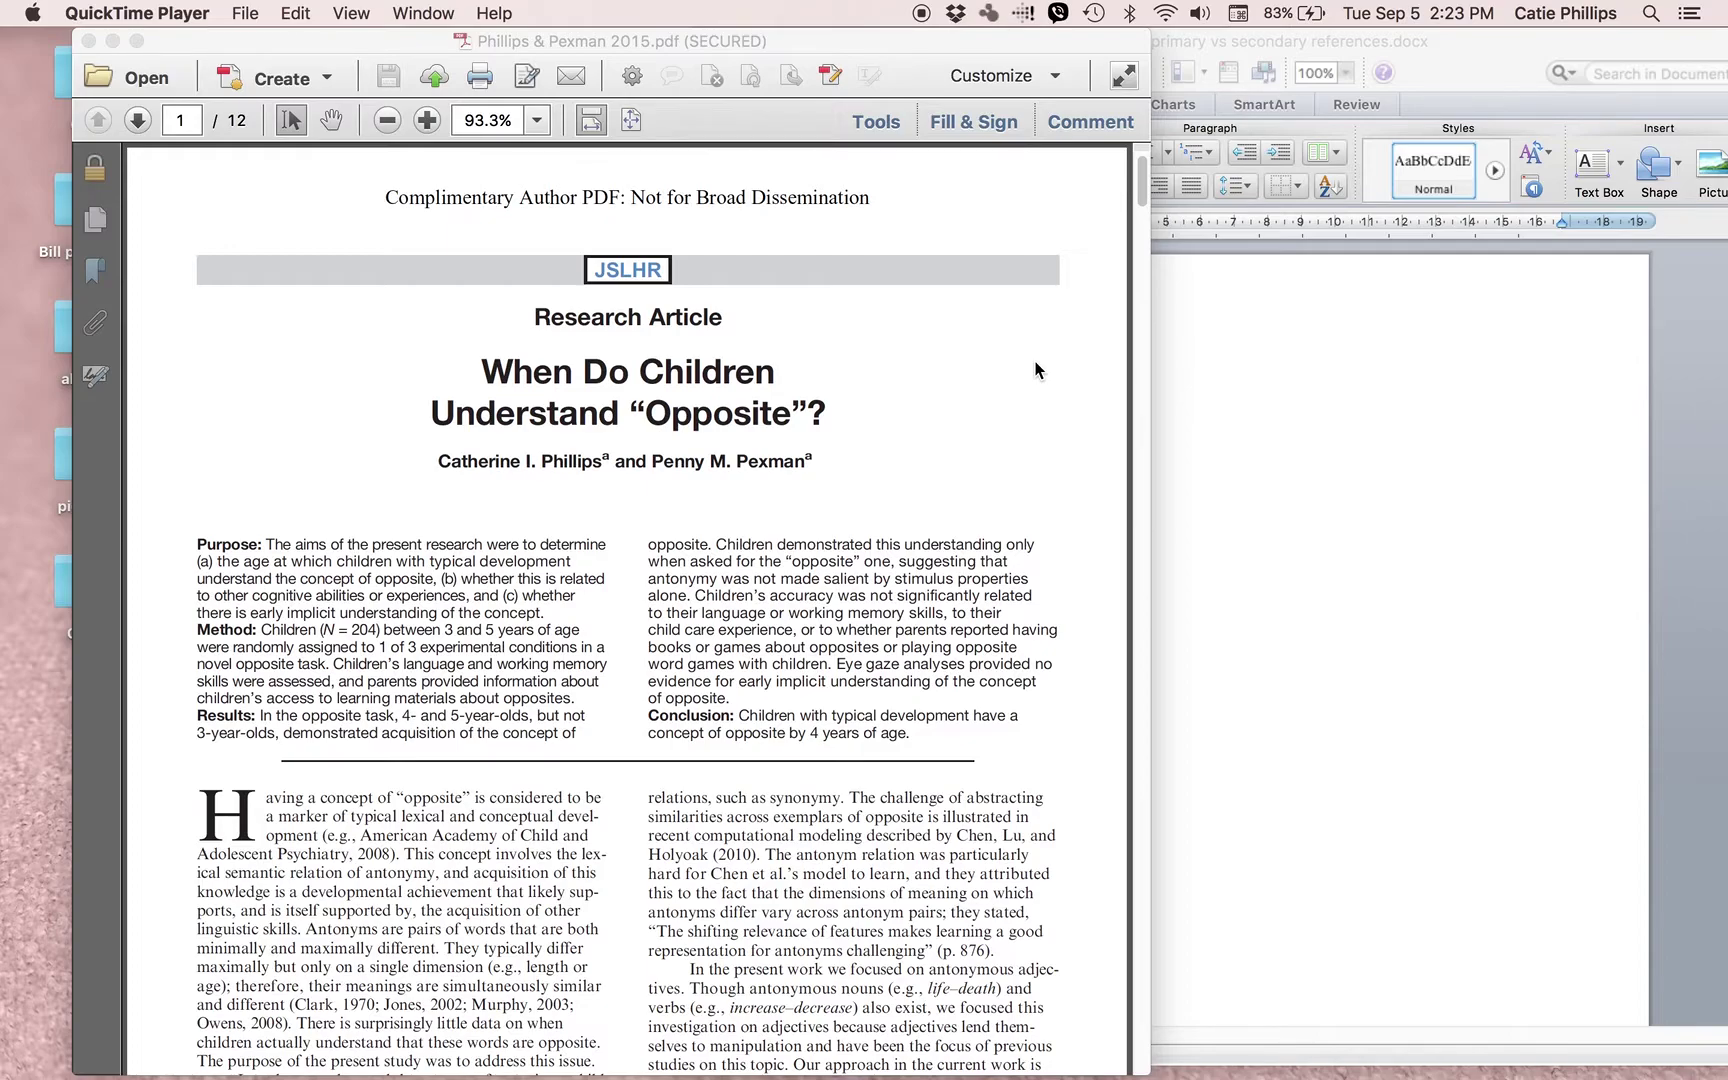
- Type the primary citation '....text here (Phillips & Pexman, 2015)....' as the document's first line
scroll(473, 832, "down", 3)
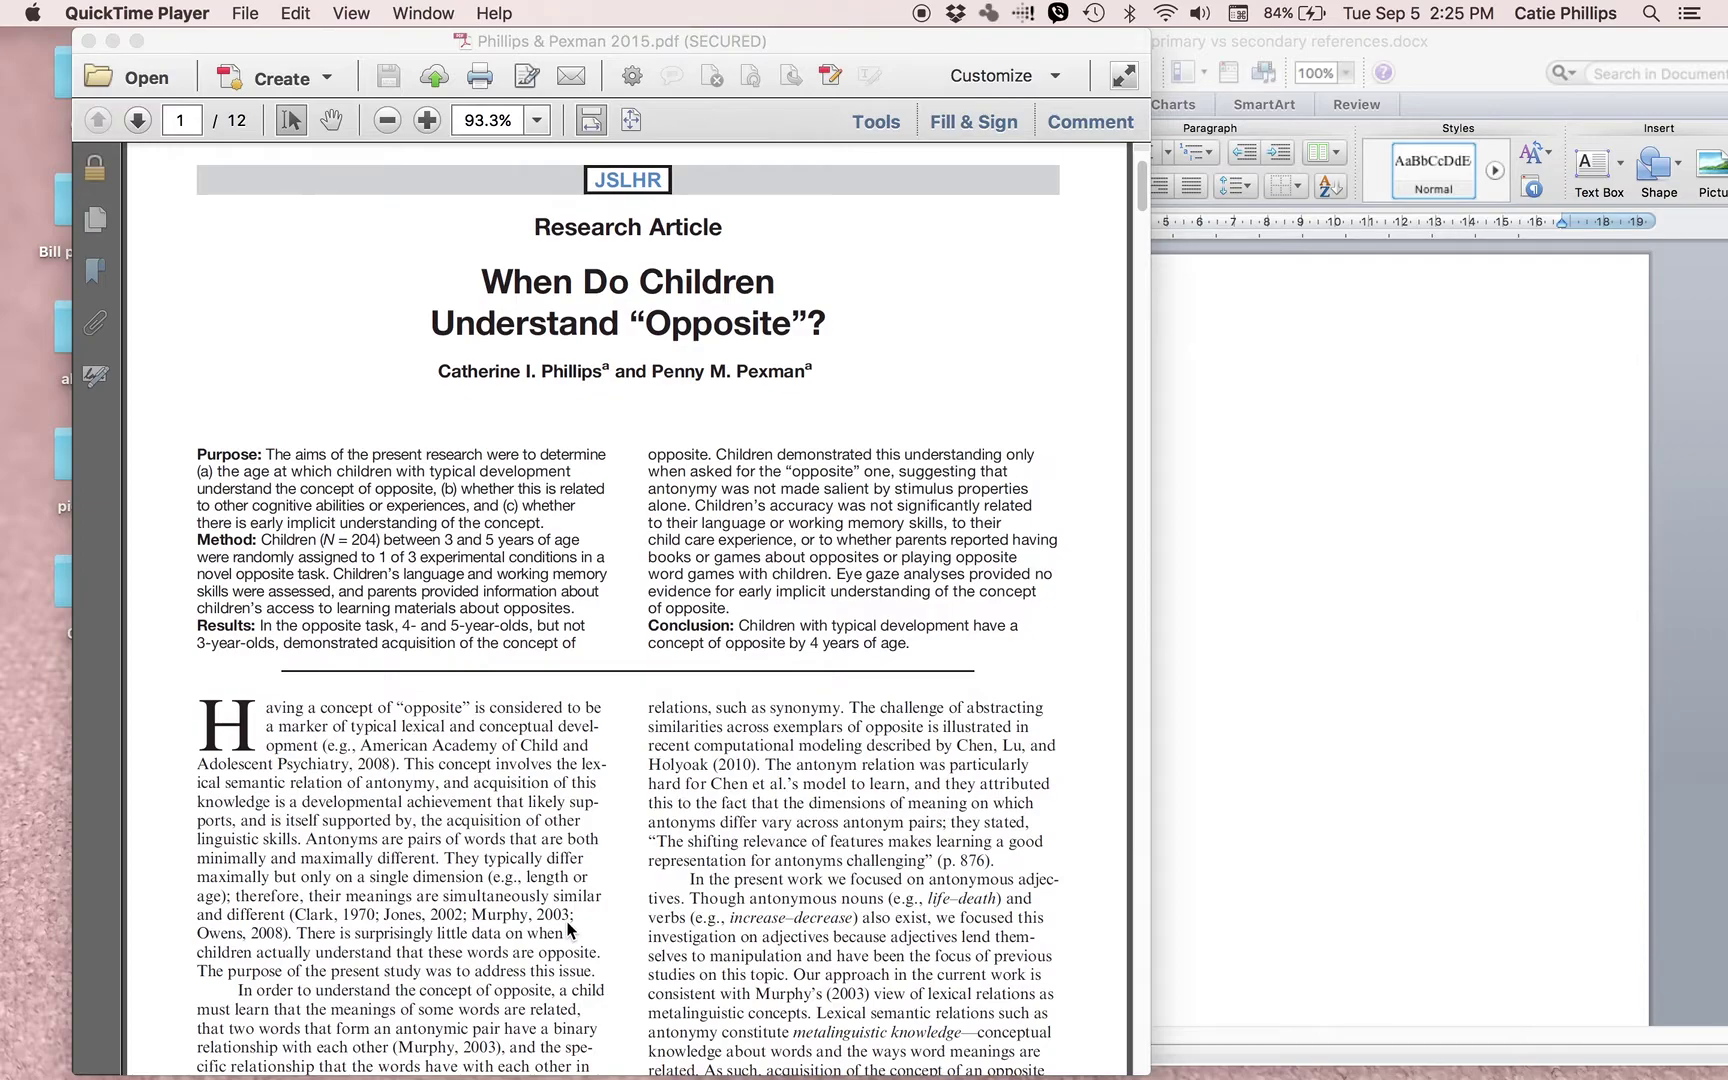
left_click(1290, 498)
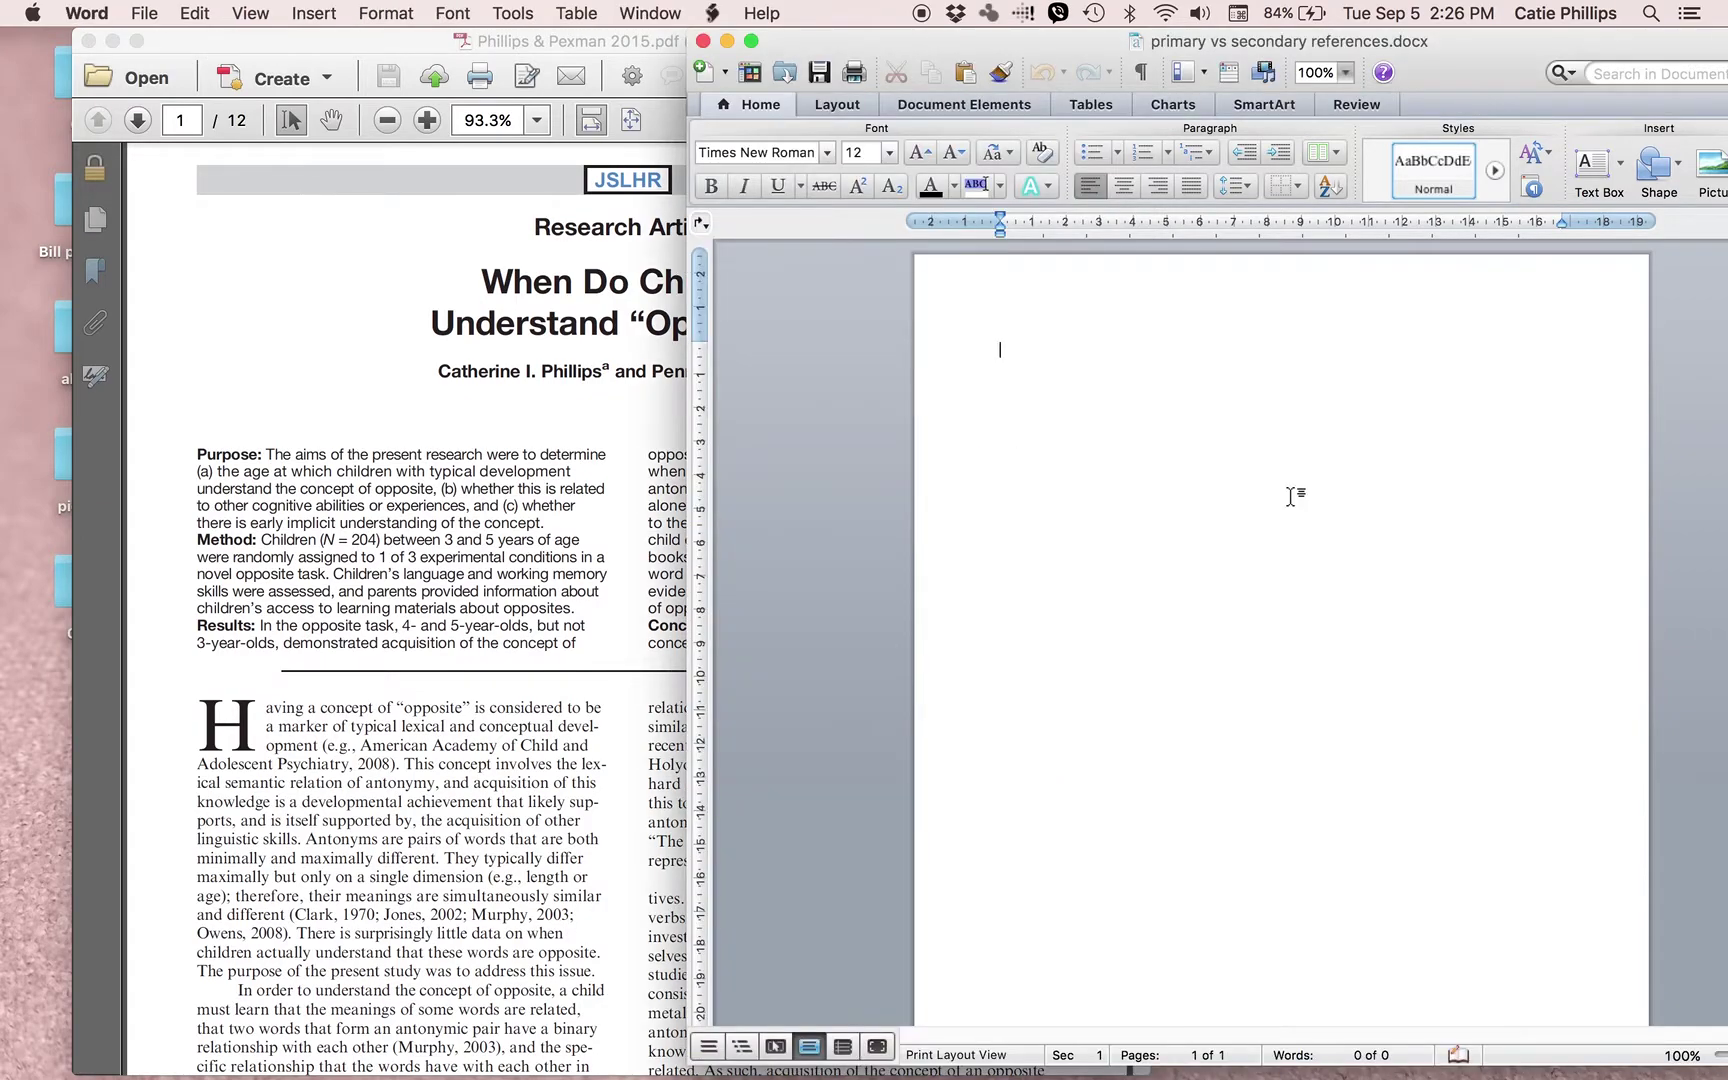
type("....")
type("text here (")
type("Ph")
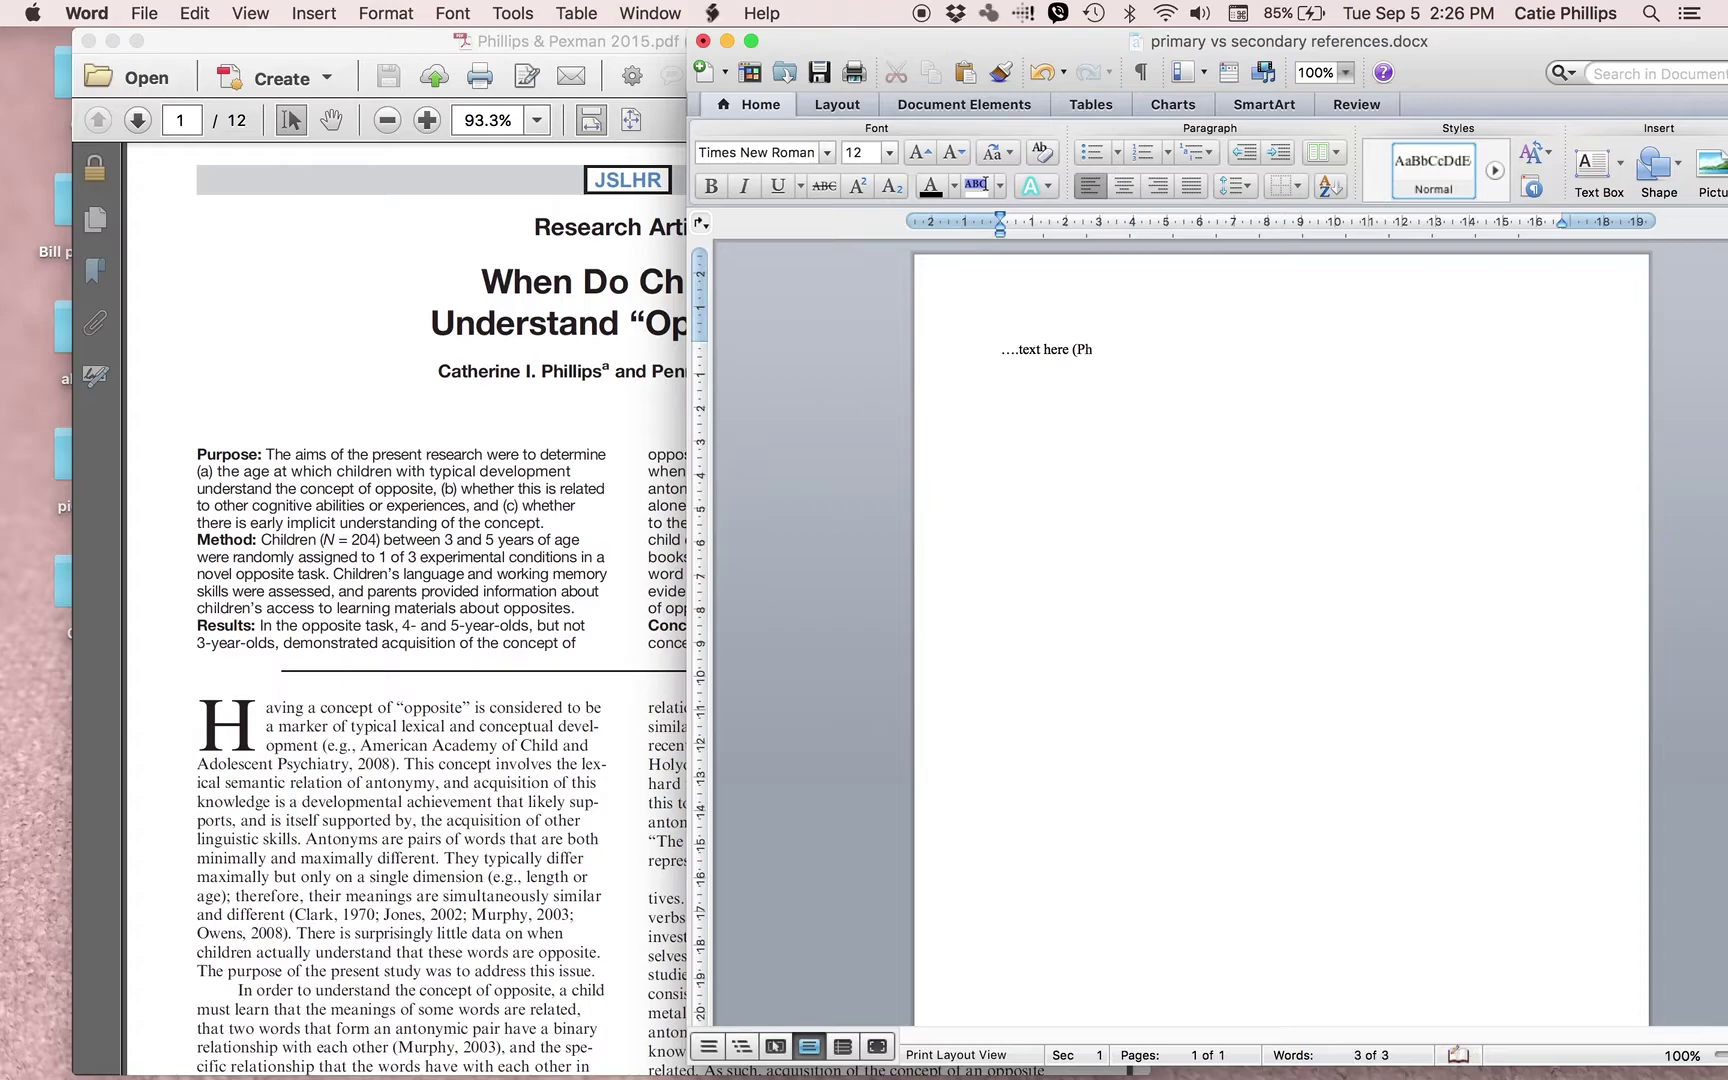
type("illips & Pexman, 2015)…....")
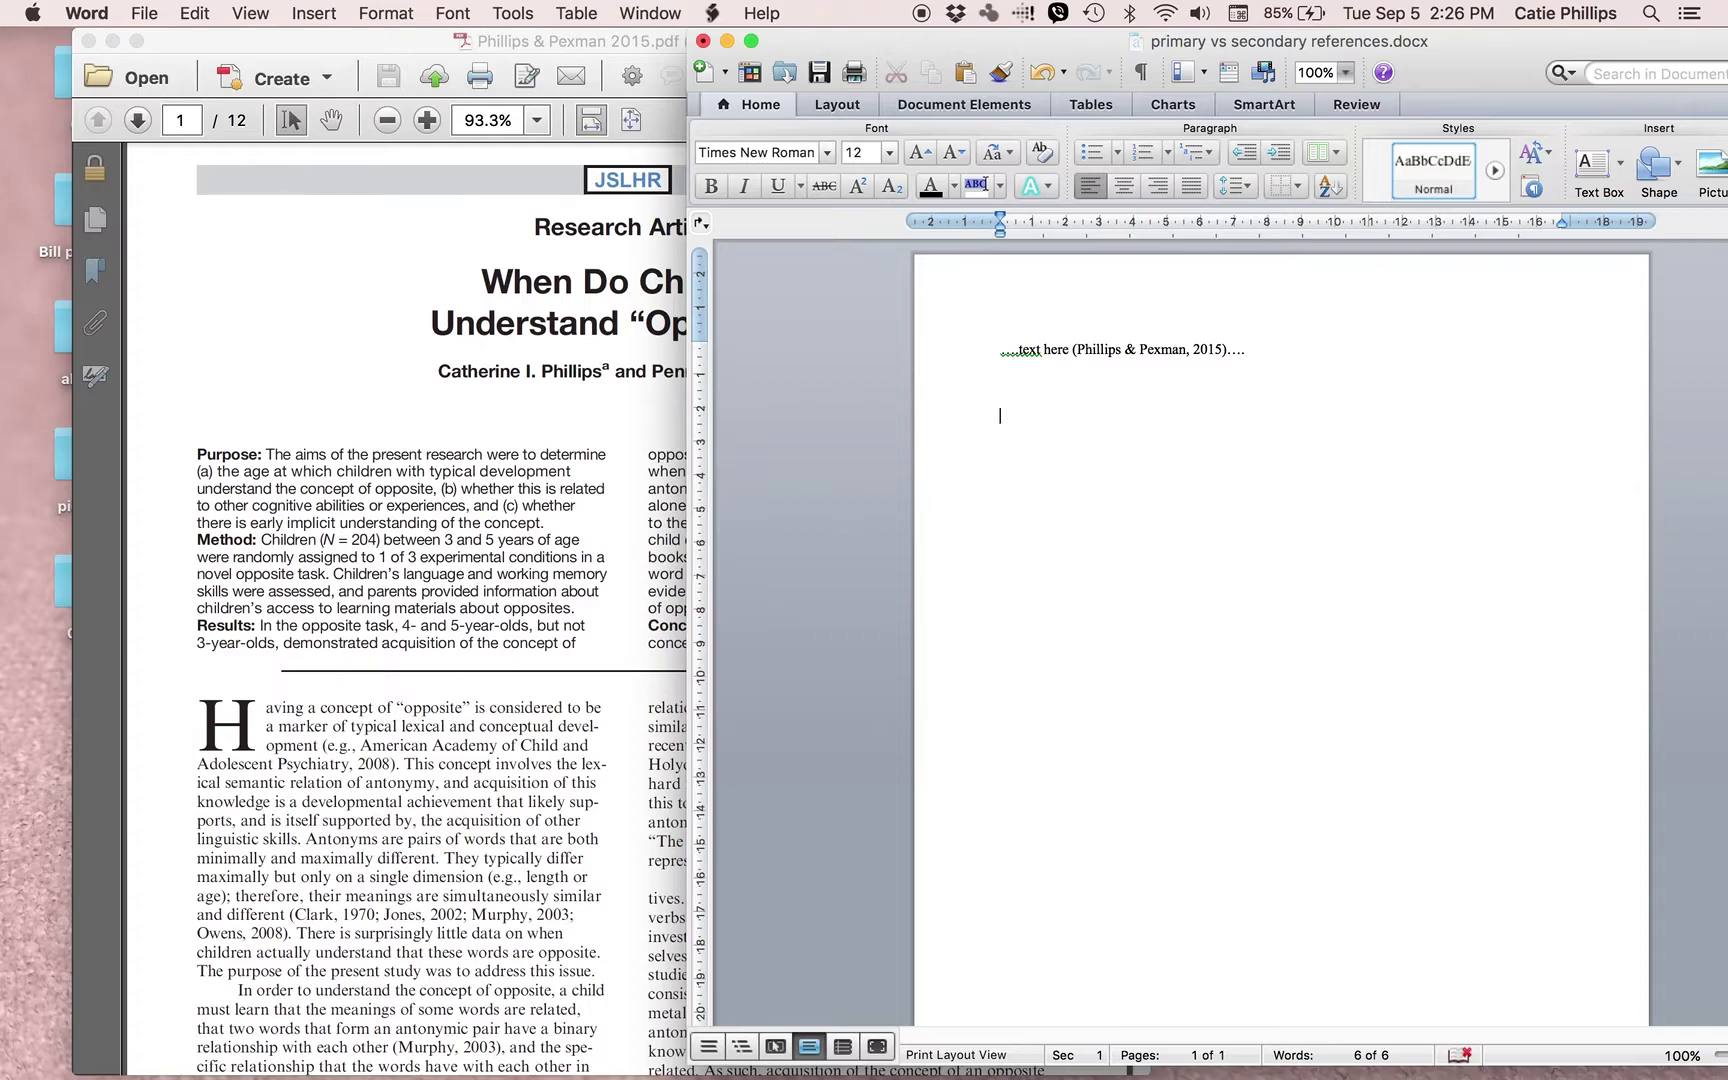
- Type the secondary citation '.text here (Murphy, 2003, as cited in Phillips & Pexman, 2015)....' on the next line
type(".text here (Murphy, 2003, as cite")
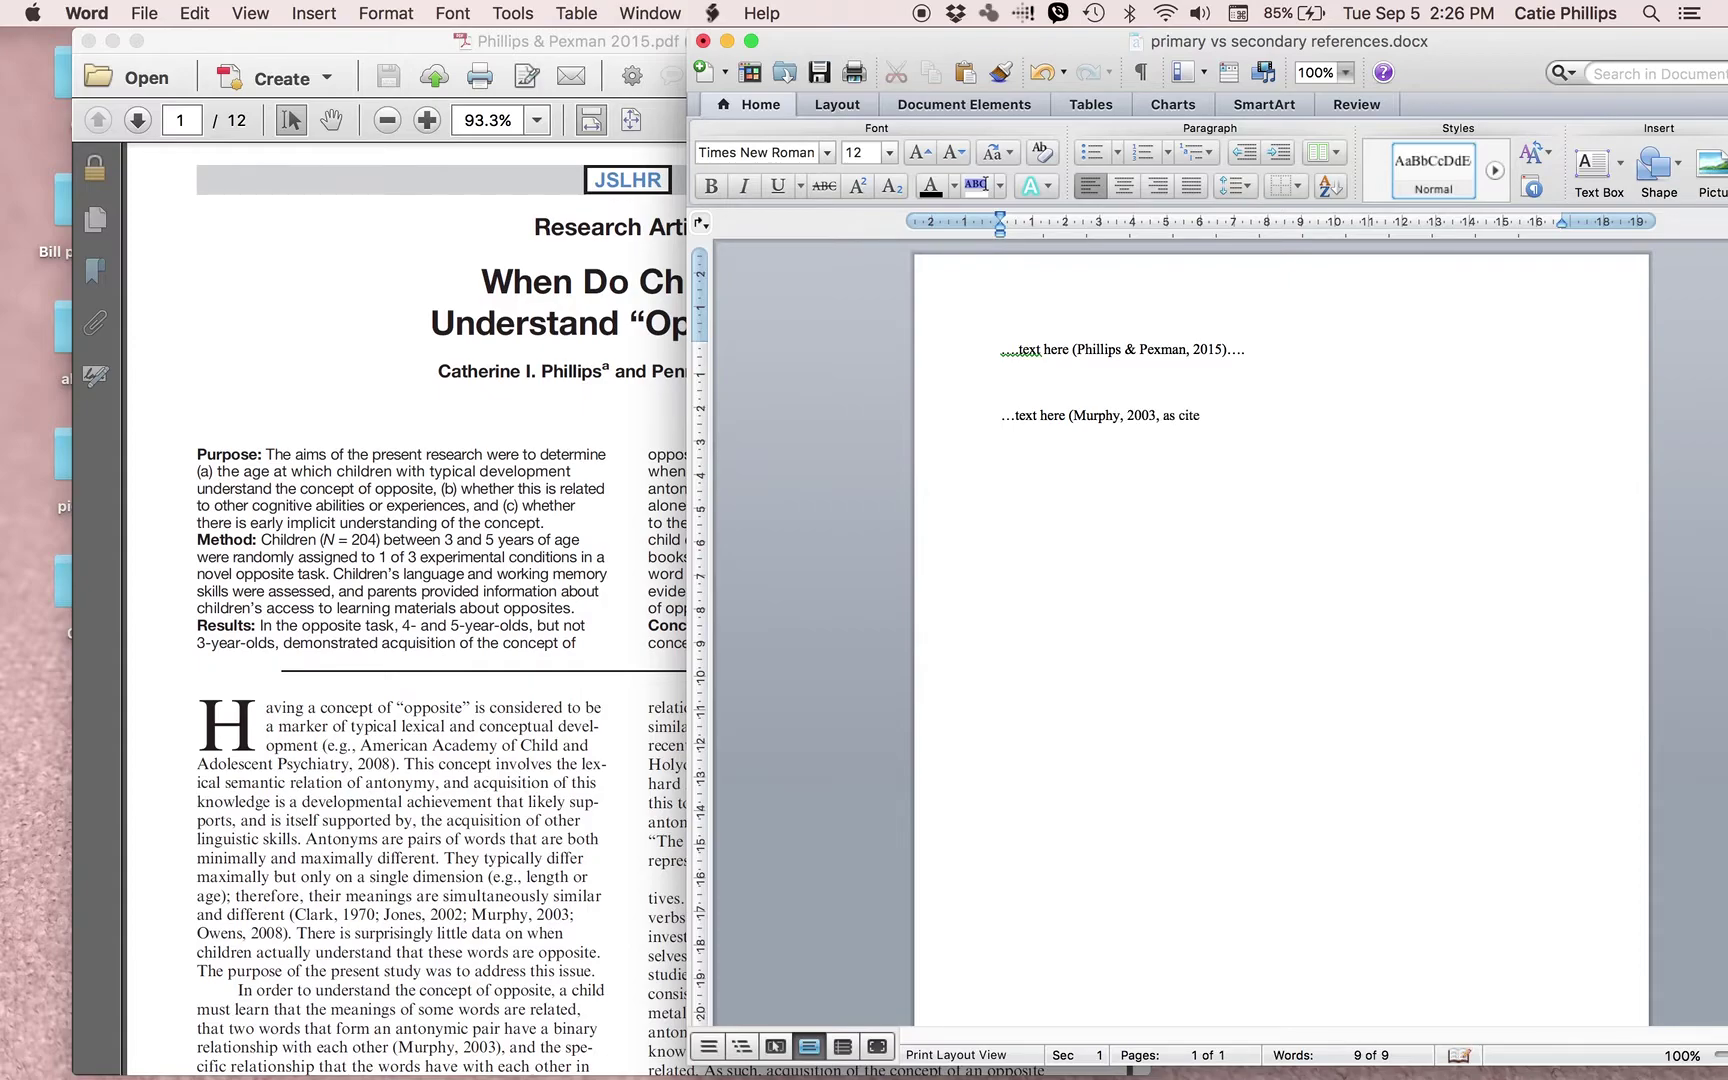
type("d in Phillips & Pexman, 2015)…....")
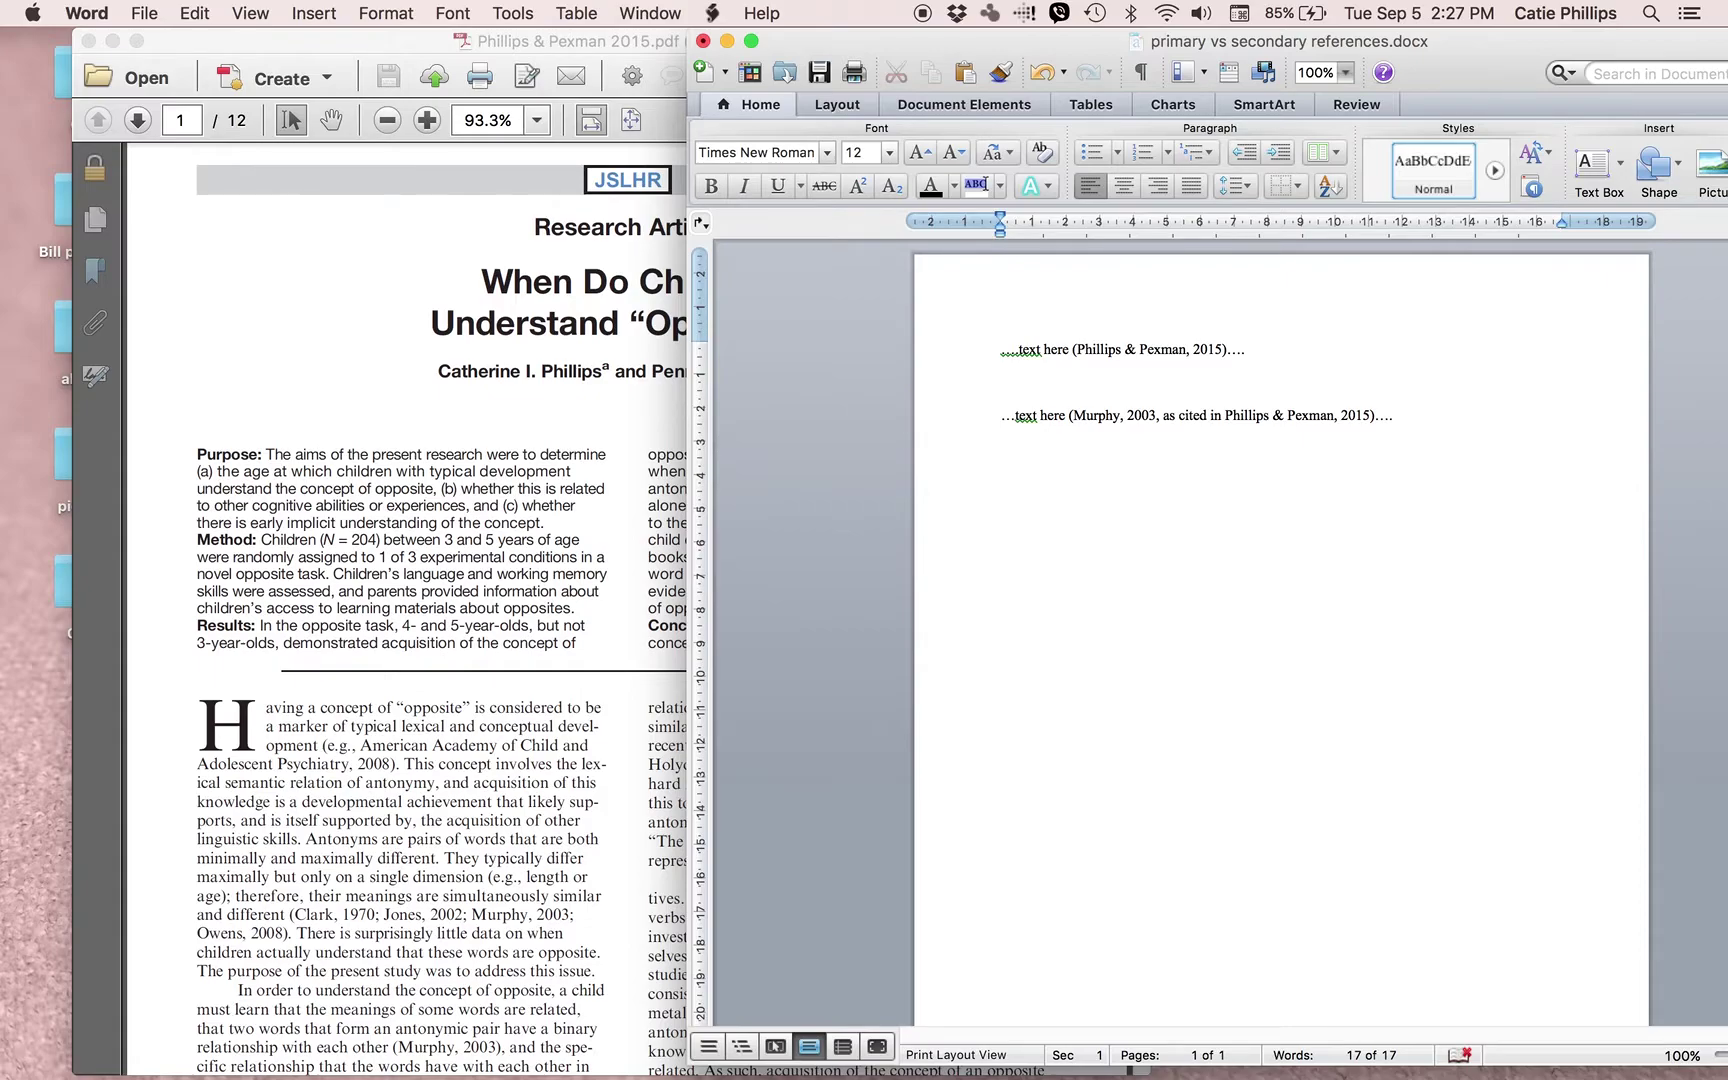
- Type the reference's authors, year and title: Phillips, C. I., & Pexman, P. M. (2015). When do children understand "opposite"?
type("Phillips, C. I., & p")
key("BackSpace")
type("Pexman, P. M. (2015).")
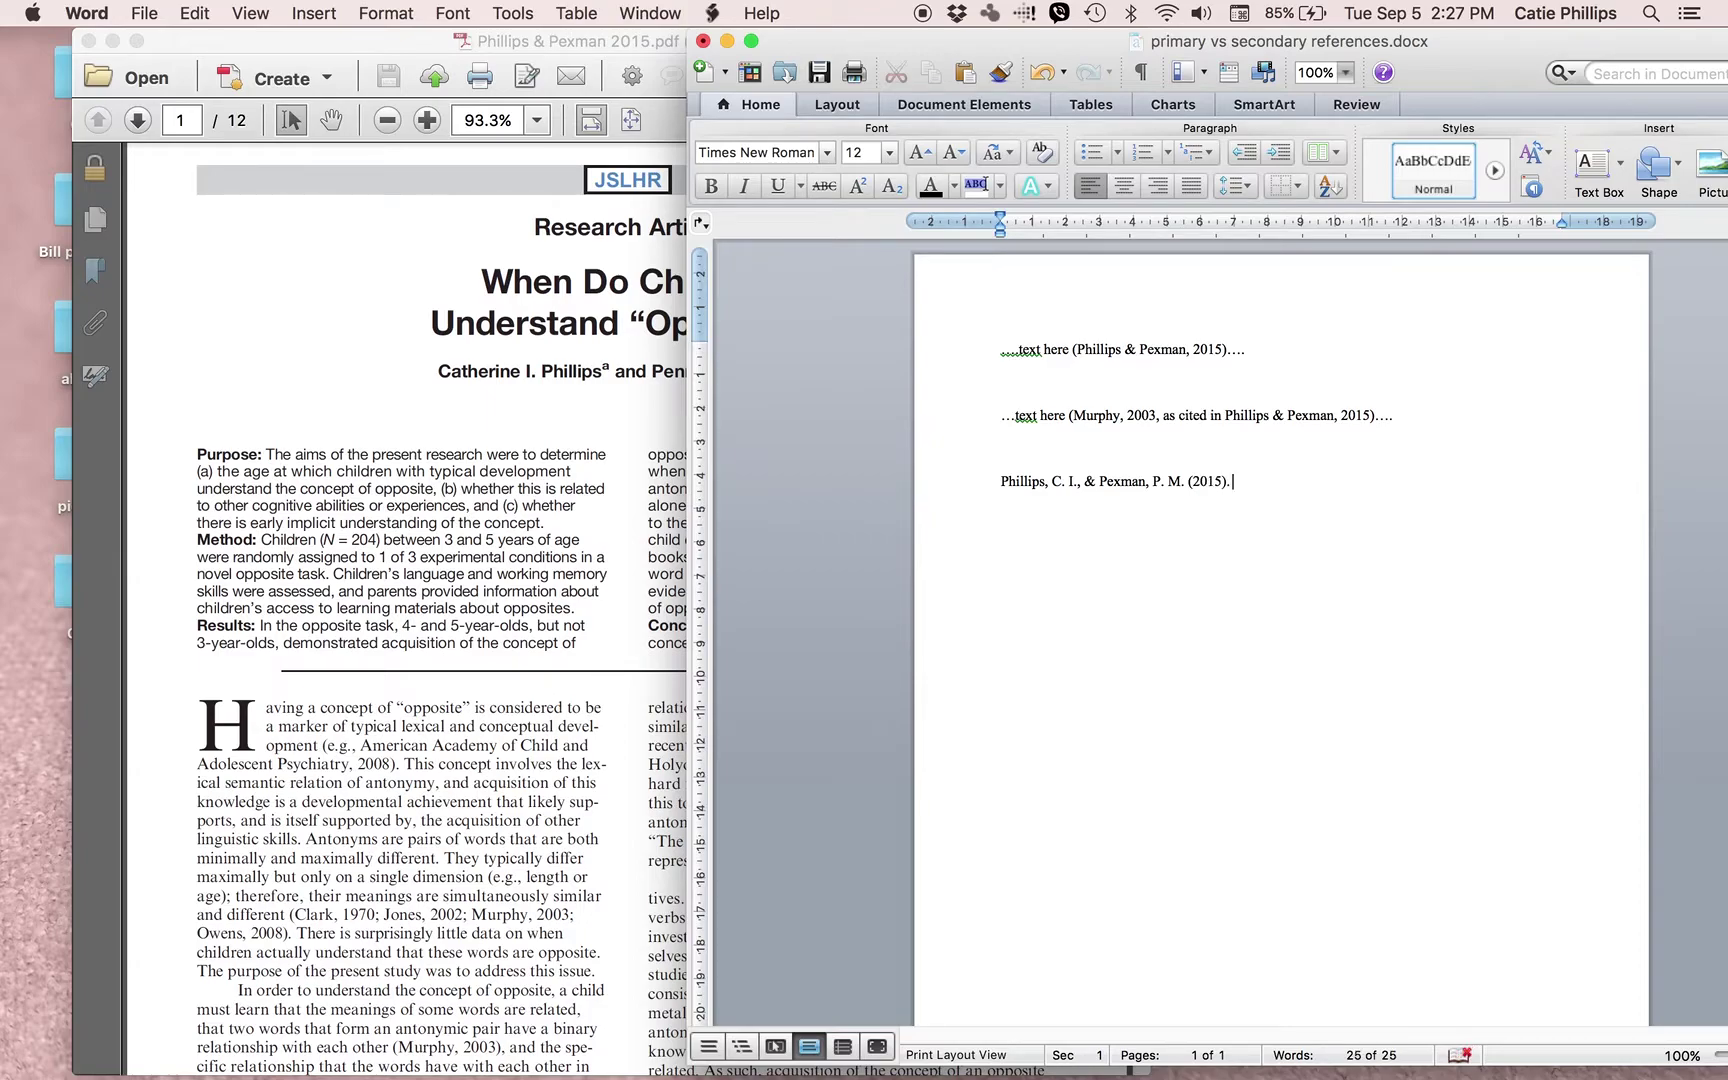
type(" When do children understand “opposites”")
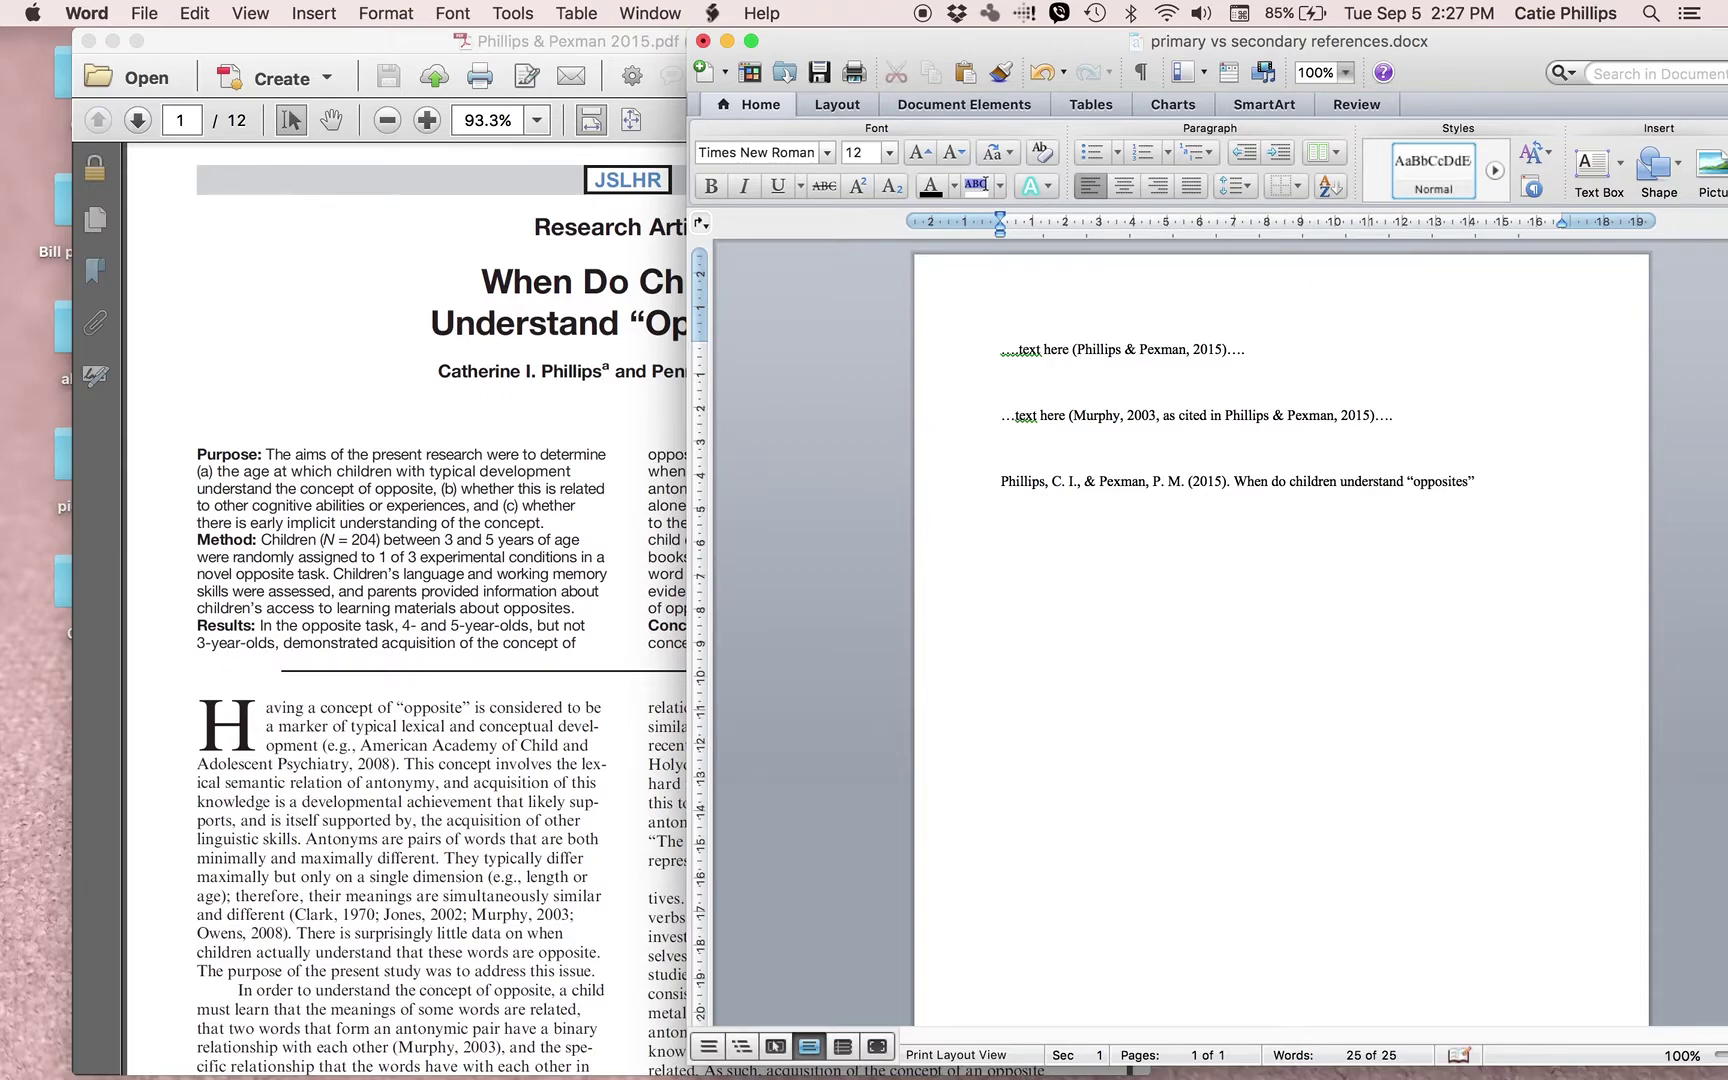
left_click_drag(1406, 52, 1298, 133)
key("Left")
key("BackSpace")
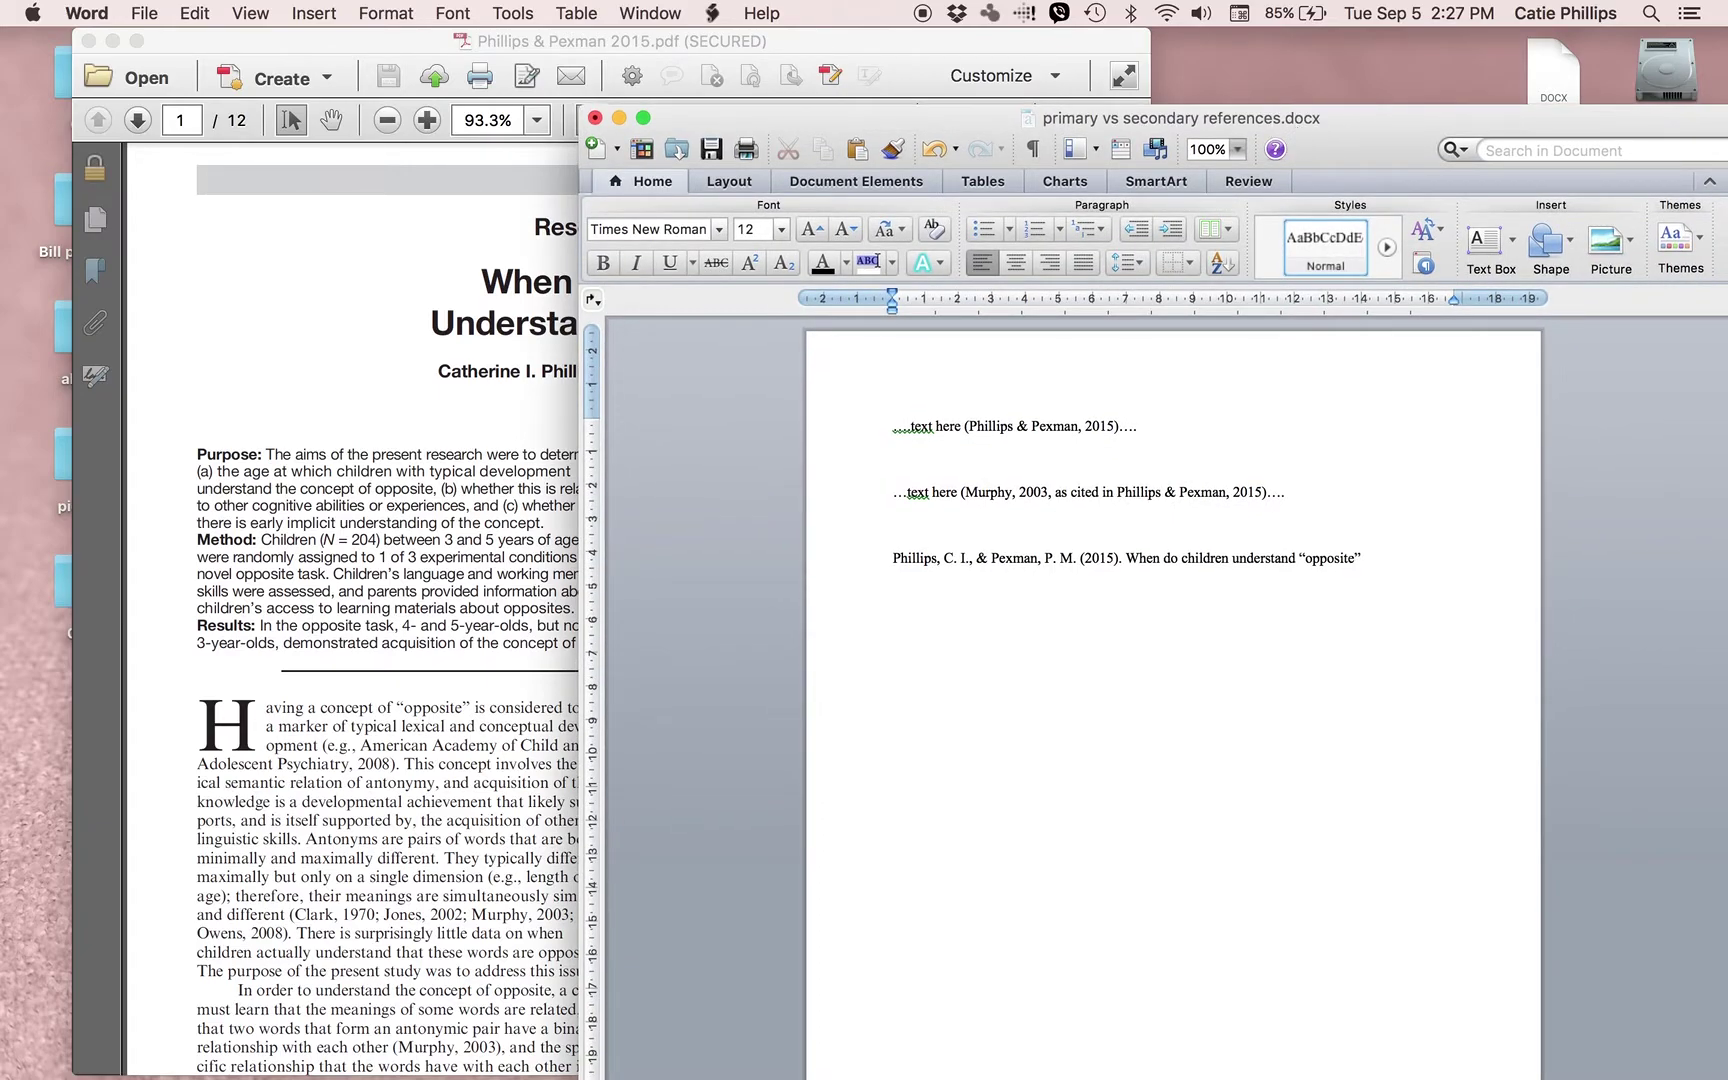
key("Right")
type("?")
scroll(487, 705, "down", 6)
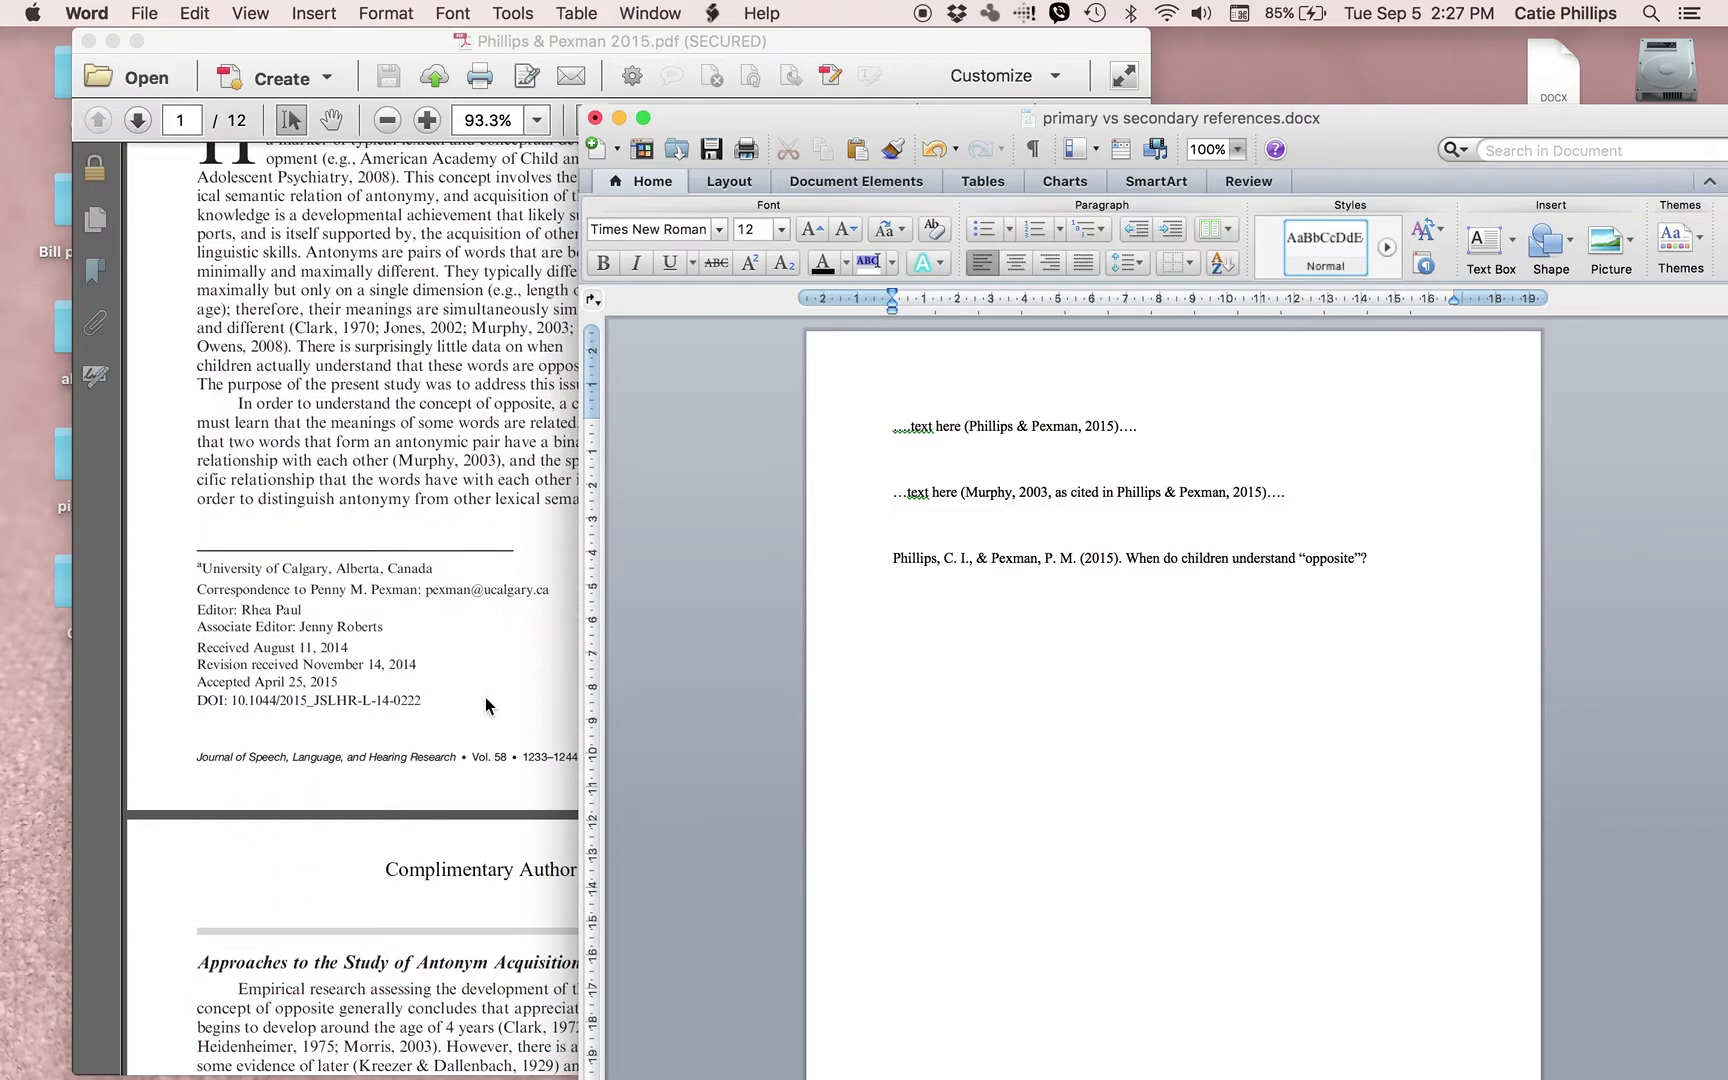
- Add the italic journal name 'Journal of Speech, Language, and Hearing Research, 58', pages 1233-1244 and DOI 10.1044/2015_JSLHR-L-14-0222
key("super+i")
type("Journal of S")
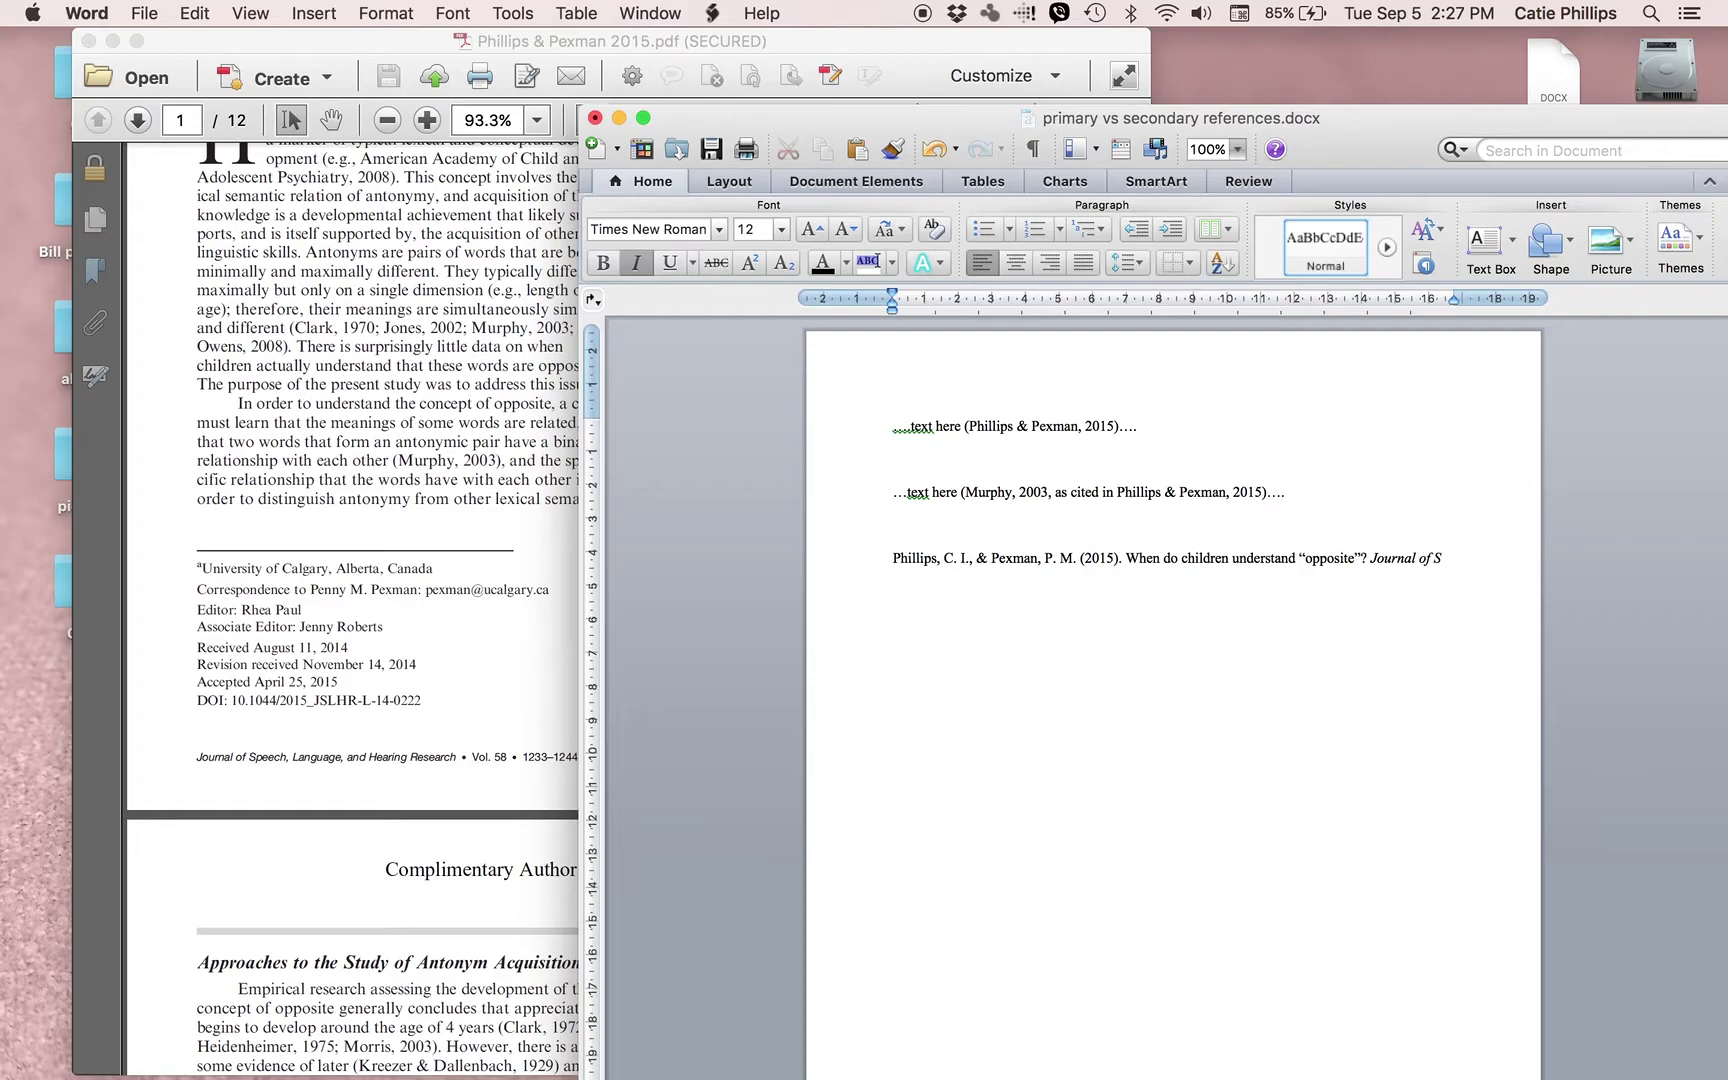
type("peech, Language, and Hearing Research")
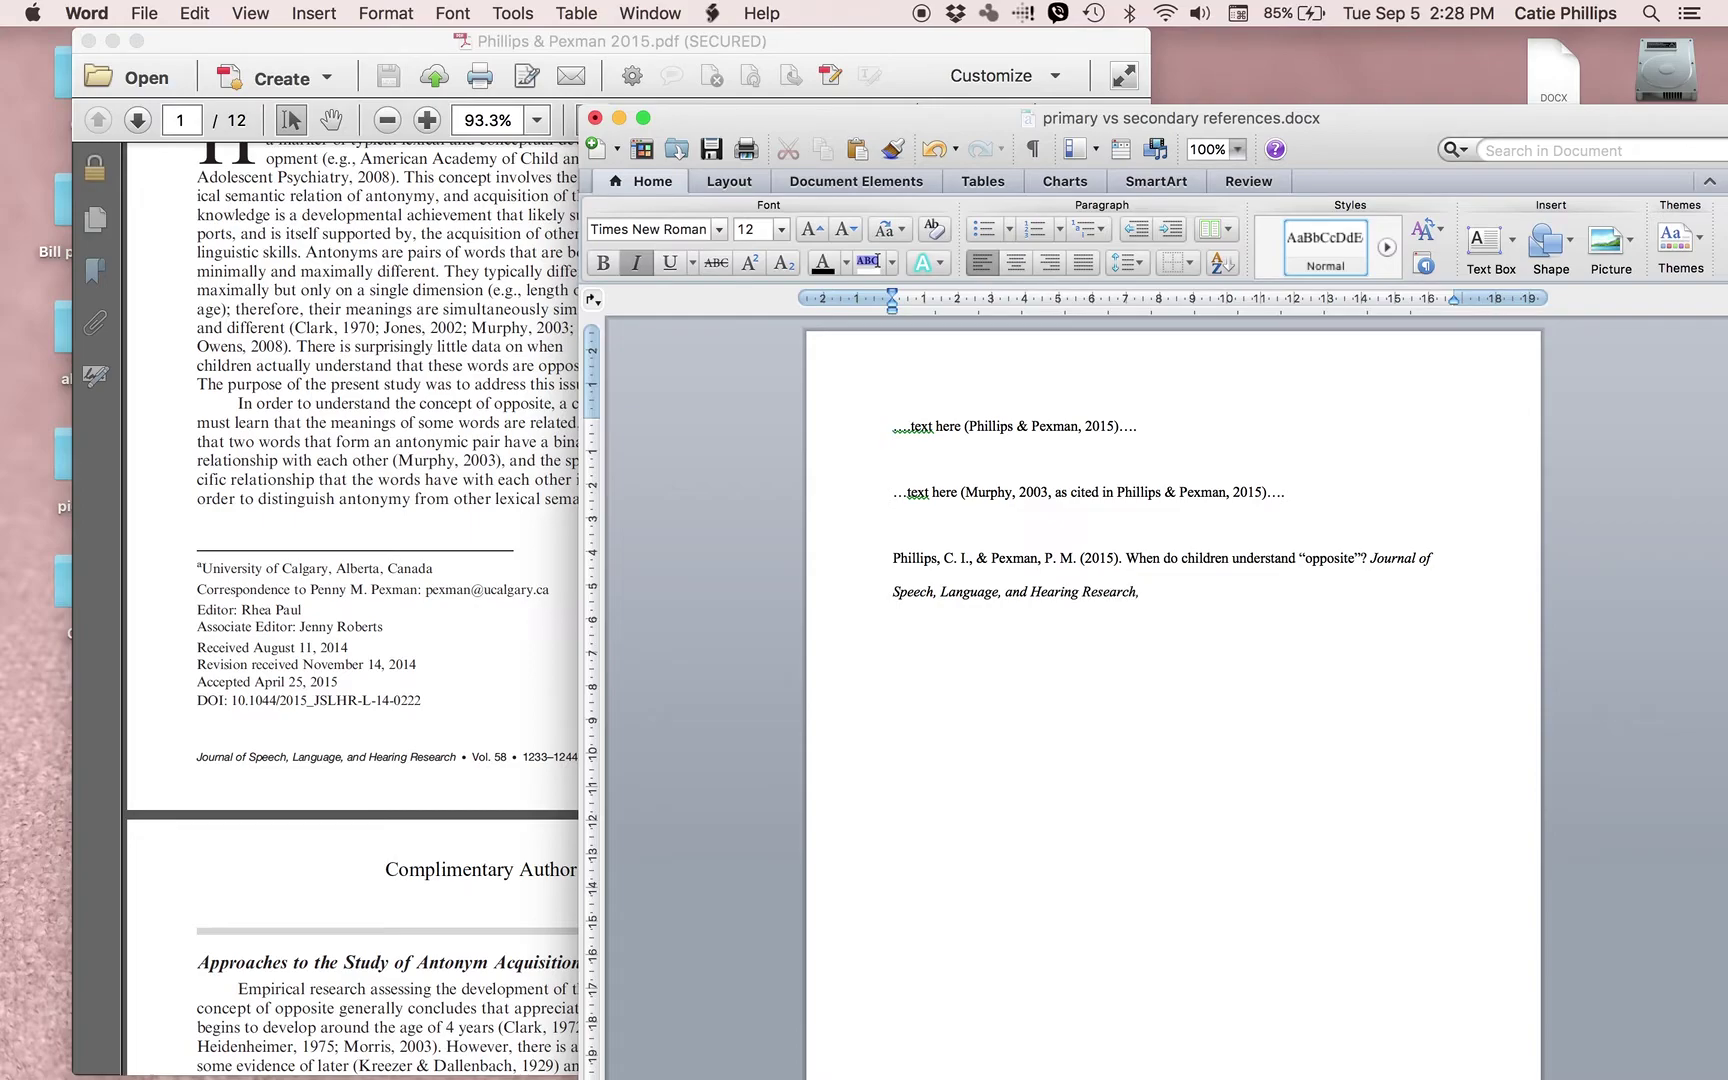
type(", 58")
key("super+i")
type(",")
left_click_drag(1186, 121, 1322, 88)
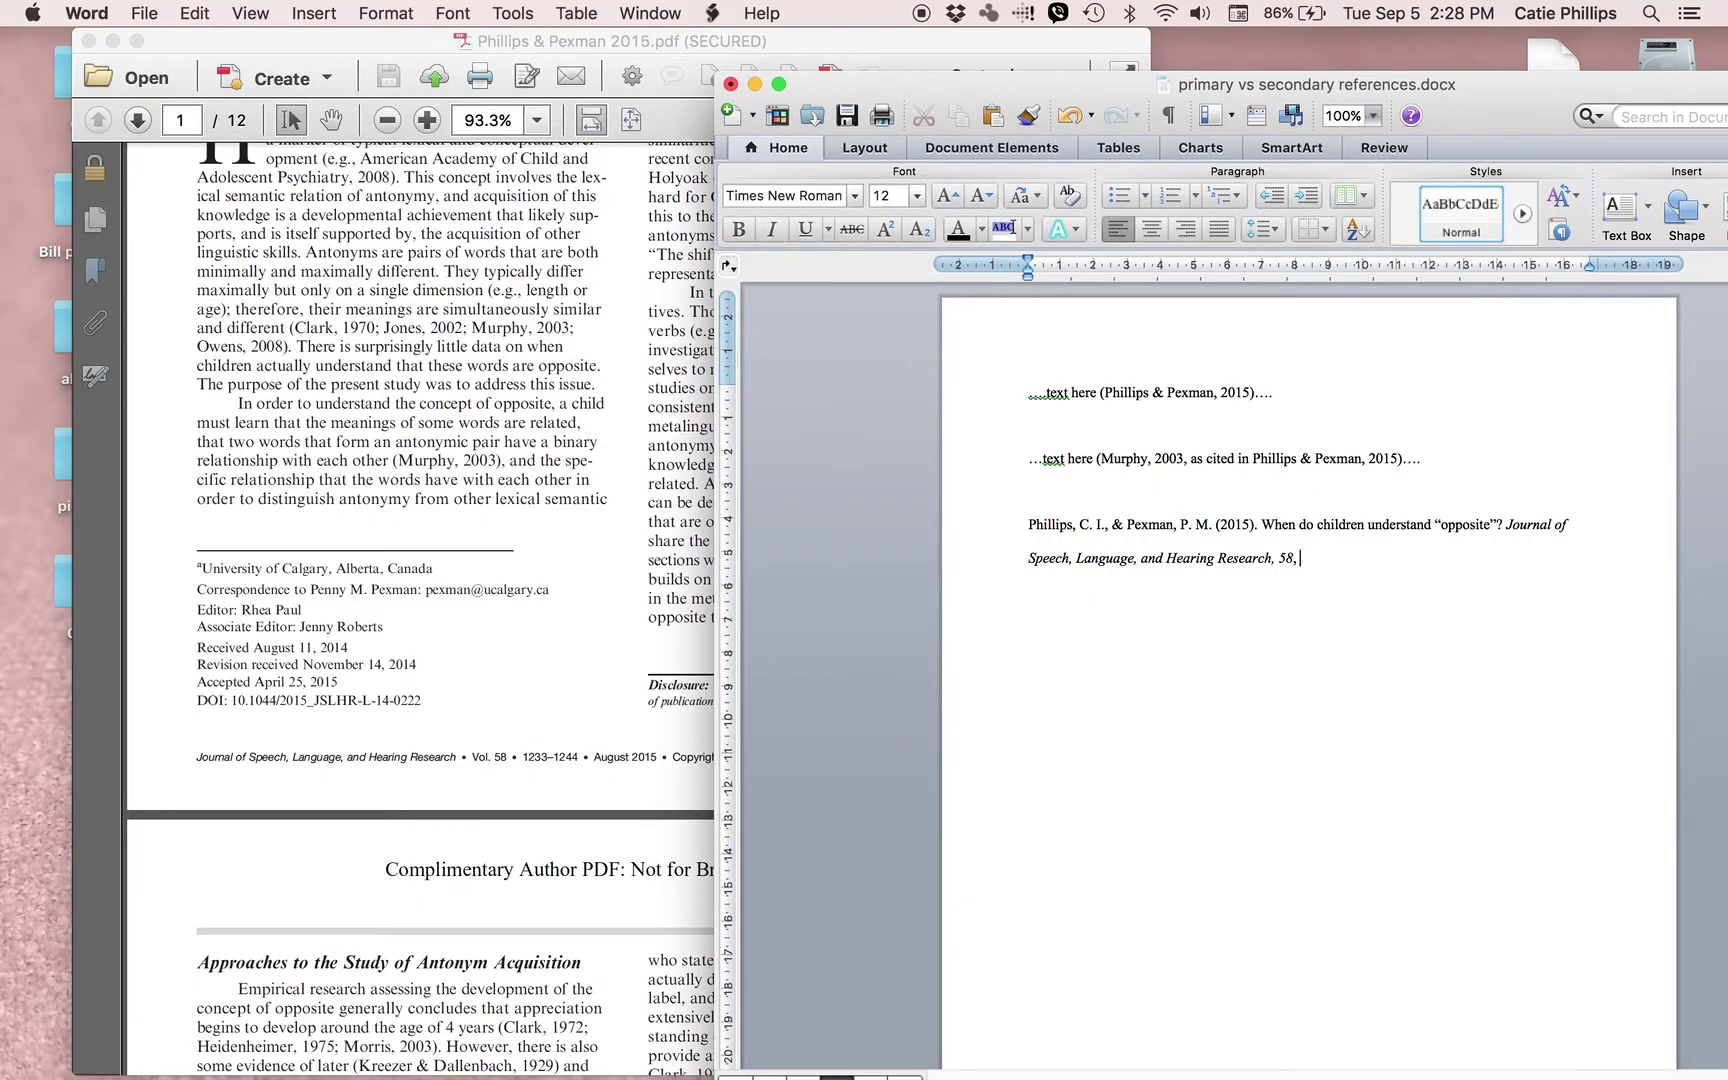
type("1233-1244. DOI: 10")
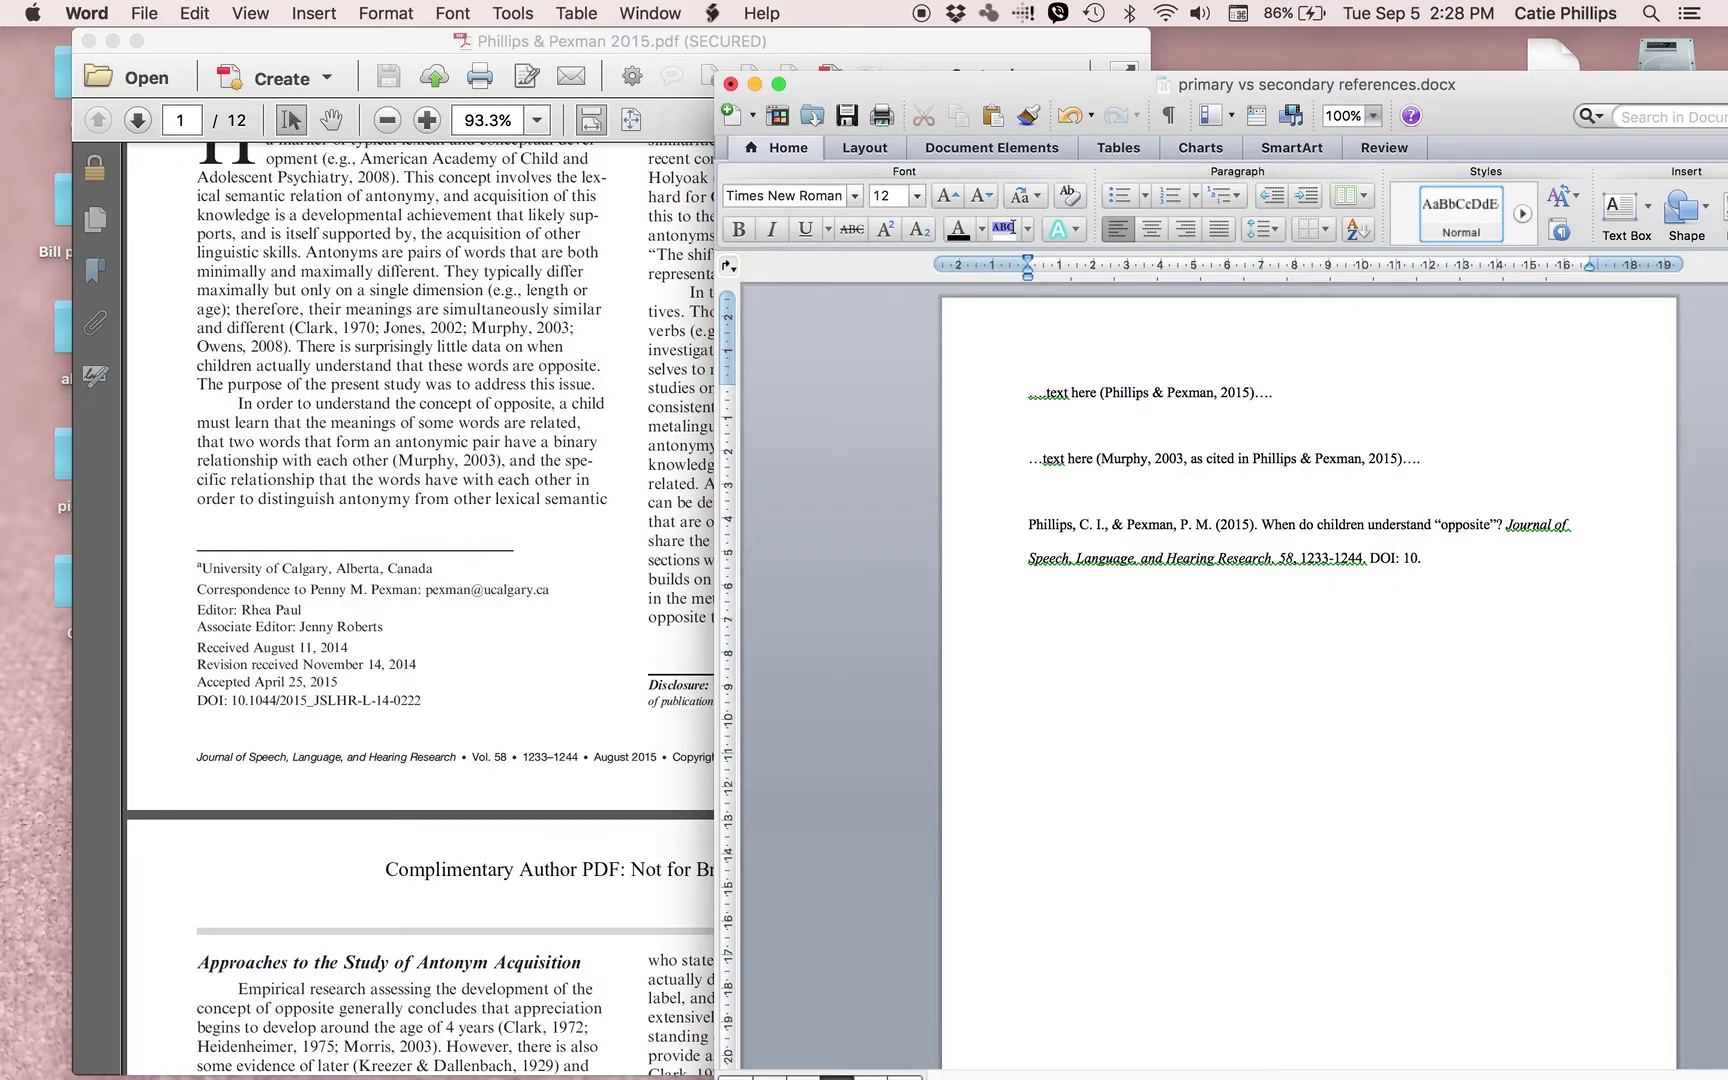
type(".1044/2015_ JSLHR-L-14-0222")
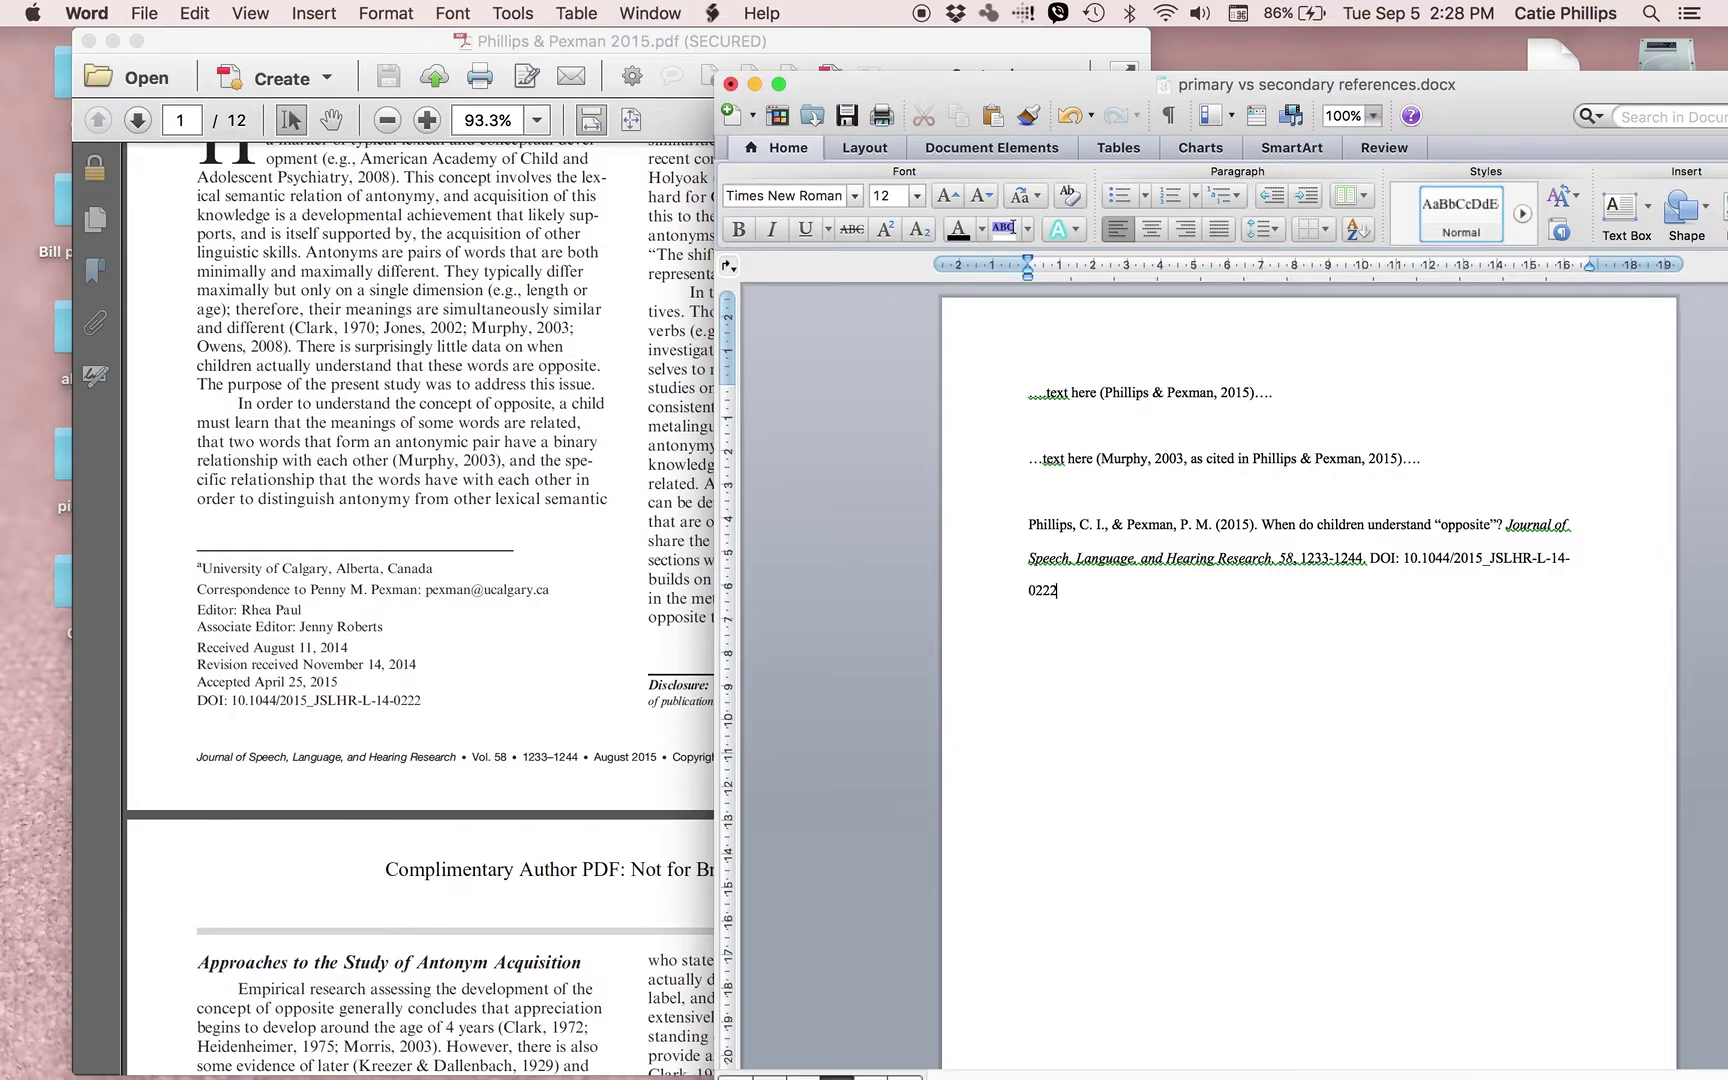
- Select the Phillips & Pexman reference paragraph and set its Special indentation to Hanging, 1.27 cm
left_click_drag(1088, 594, 1012, 522)
left_click(385, 13)
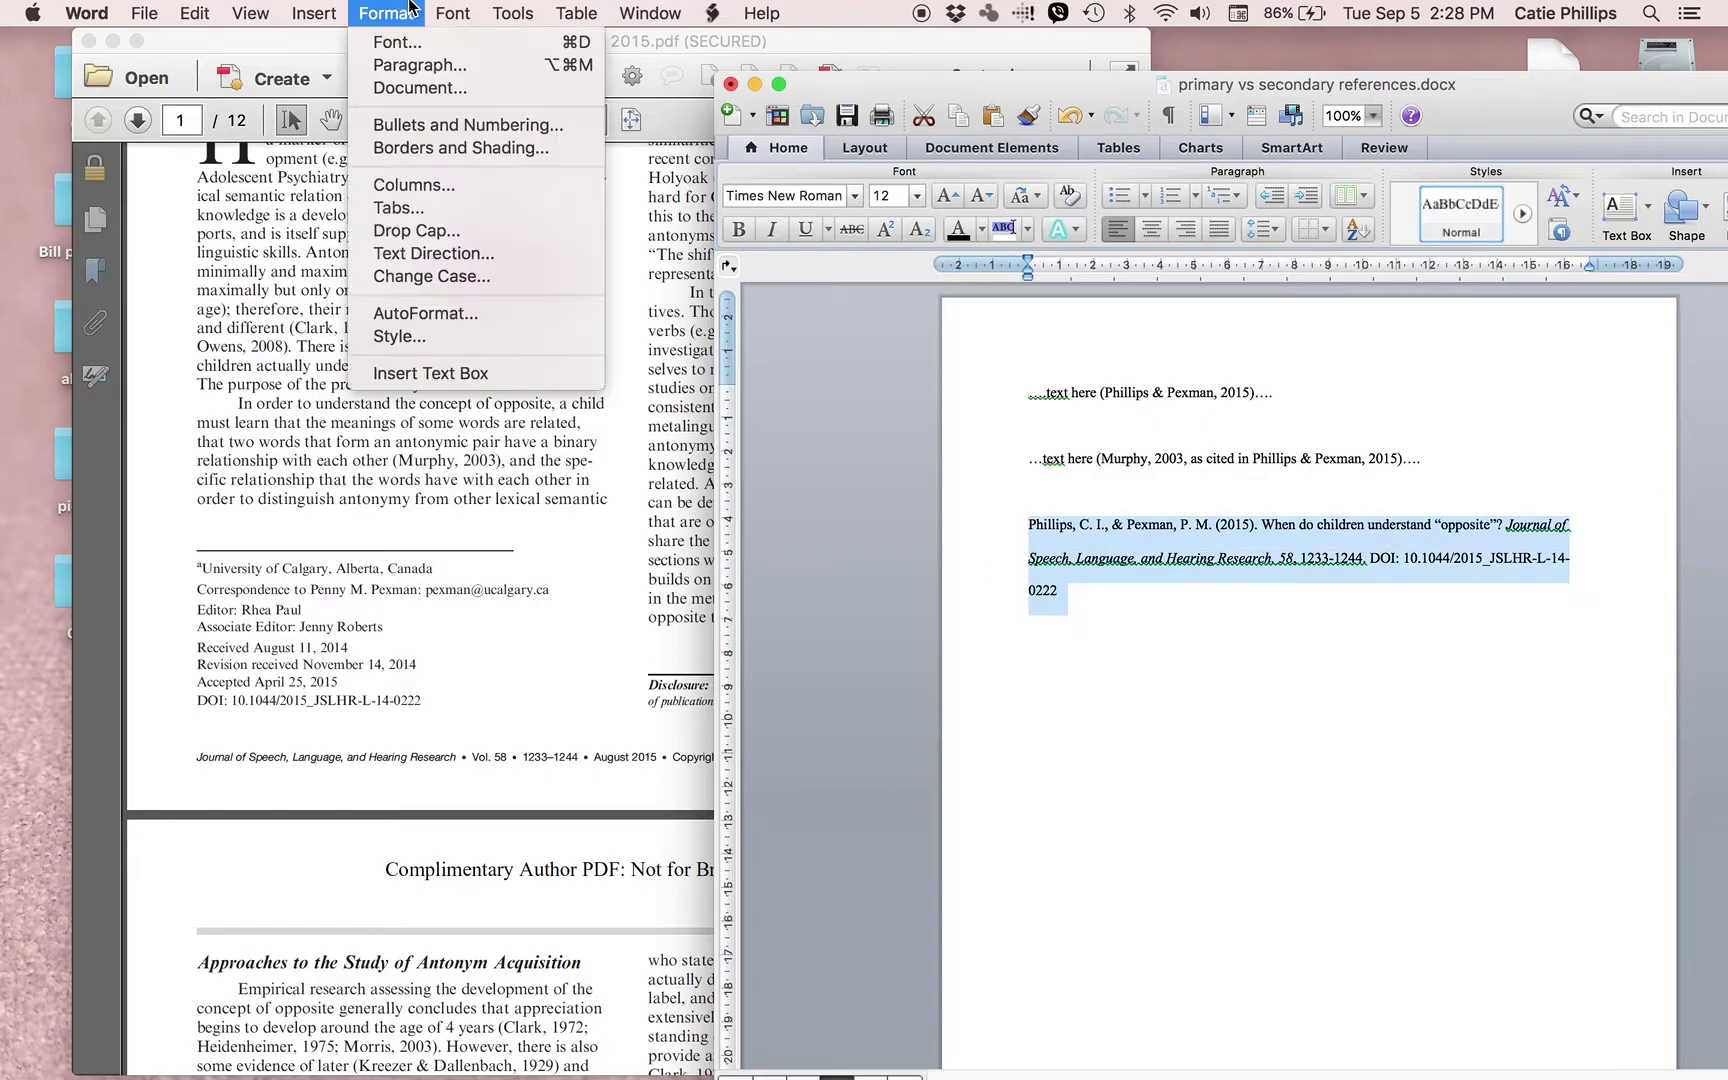
left_click(400, 66)
left_click(885, 437)
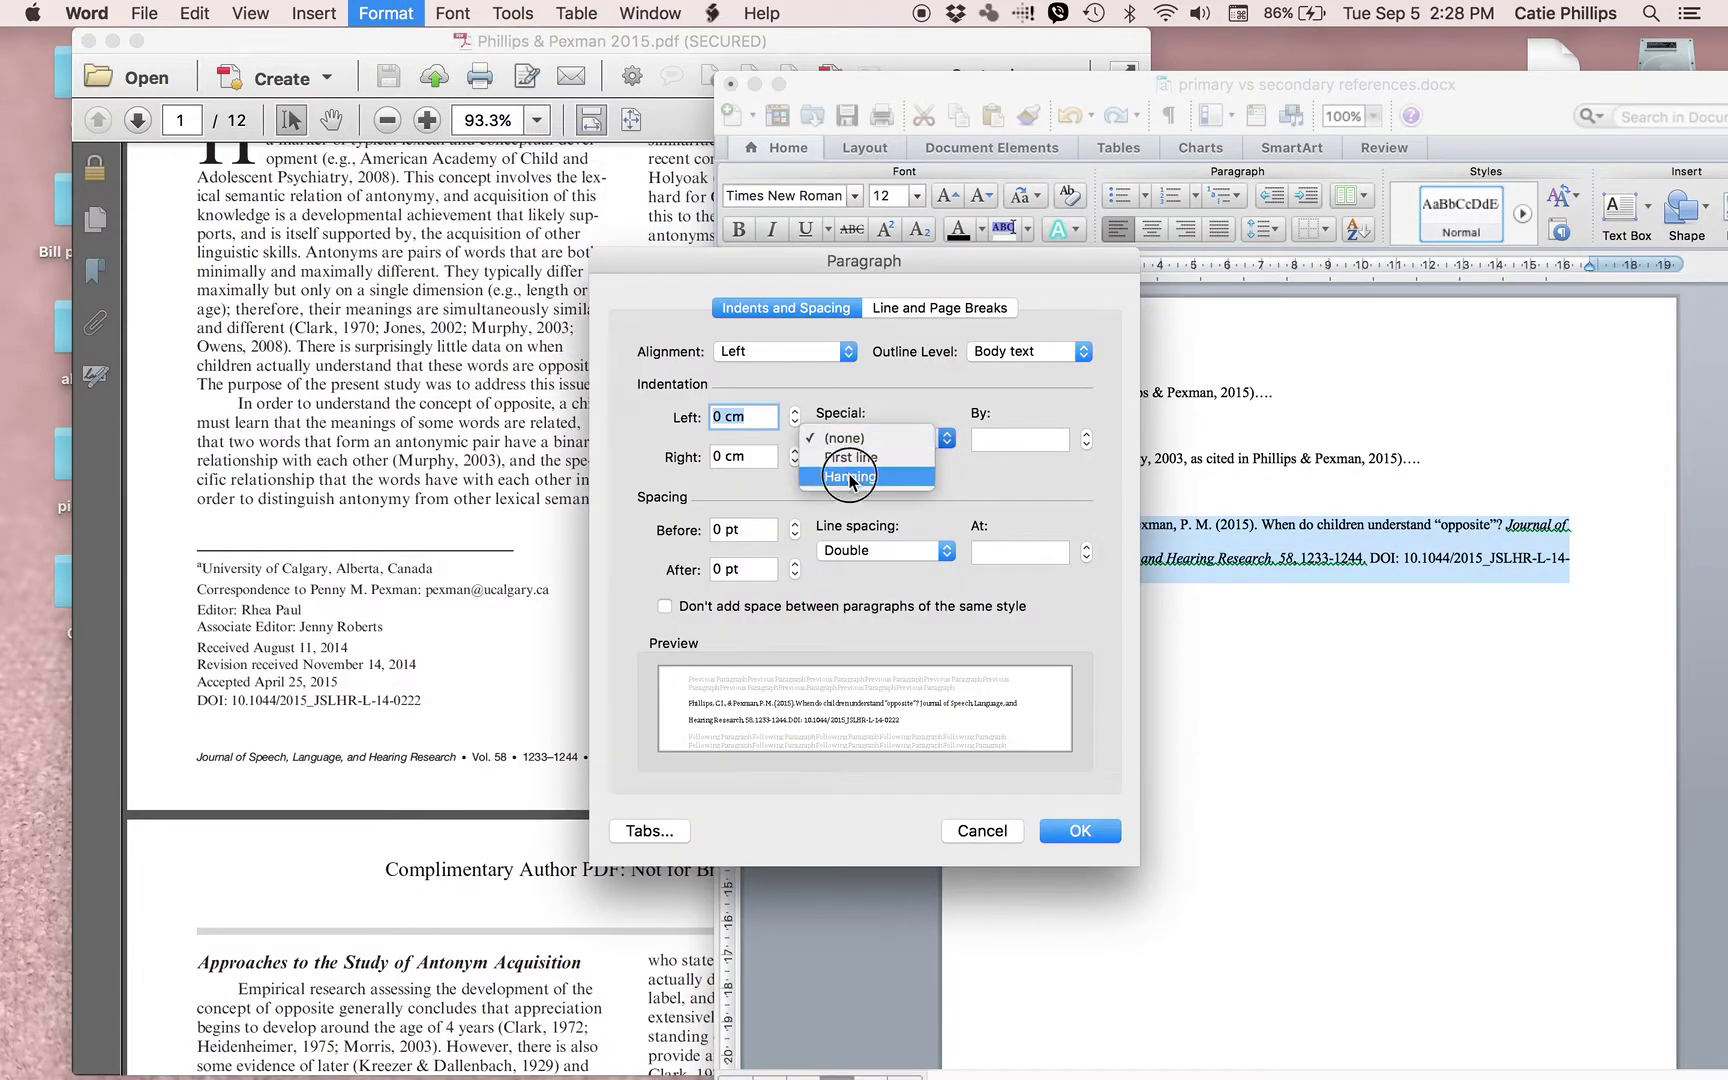
left_click(858, 483)
left_click(1092, 824)
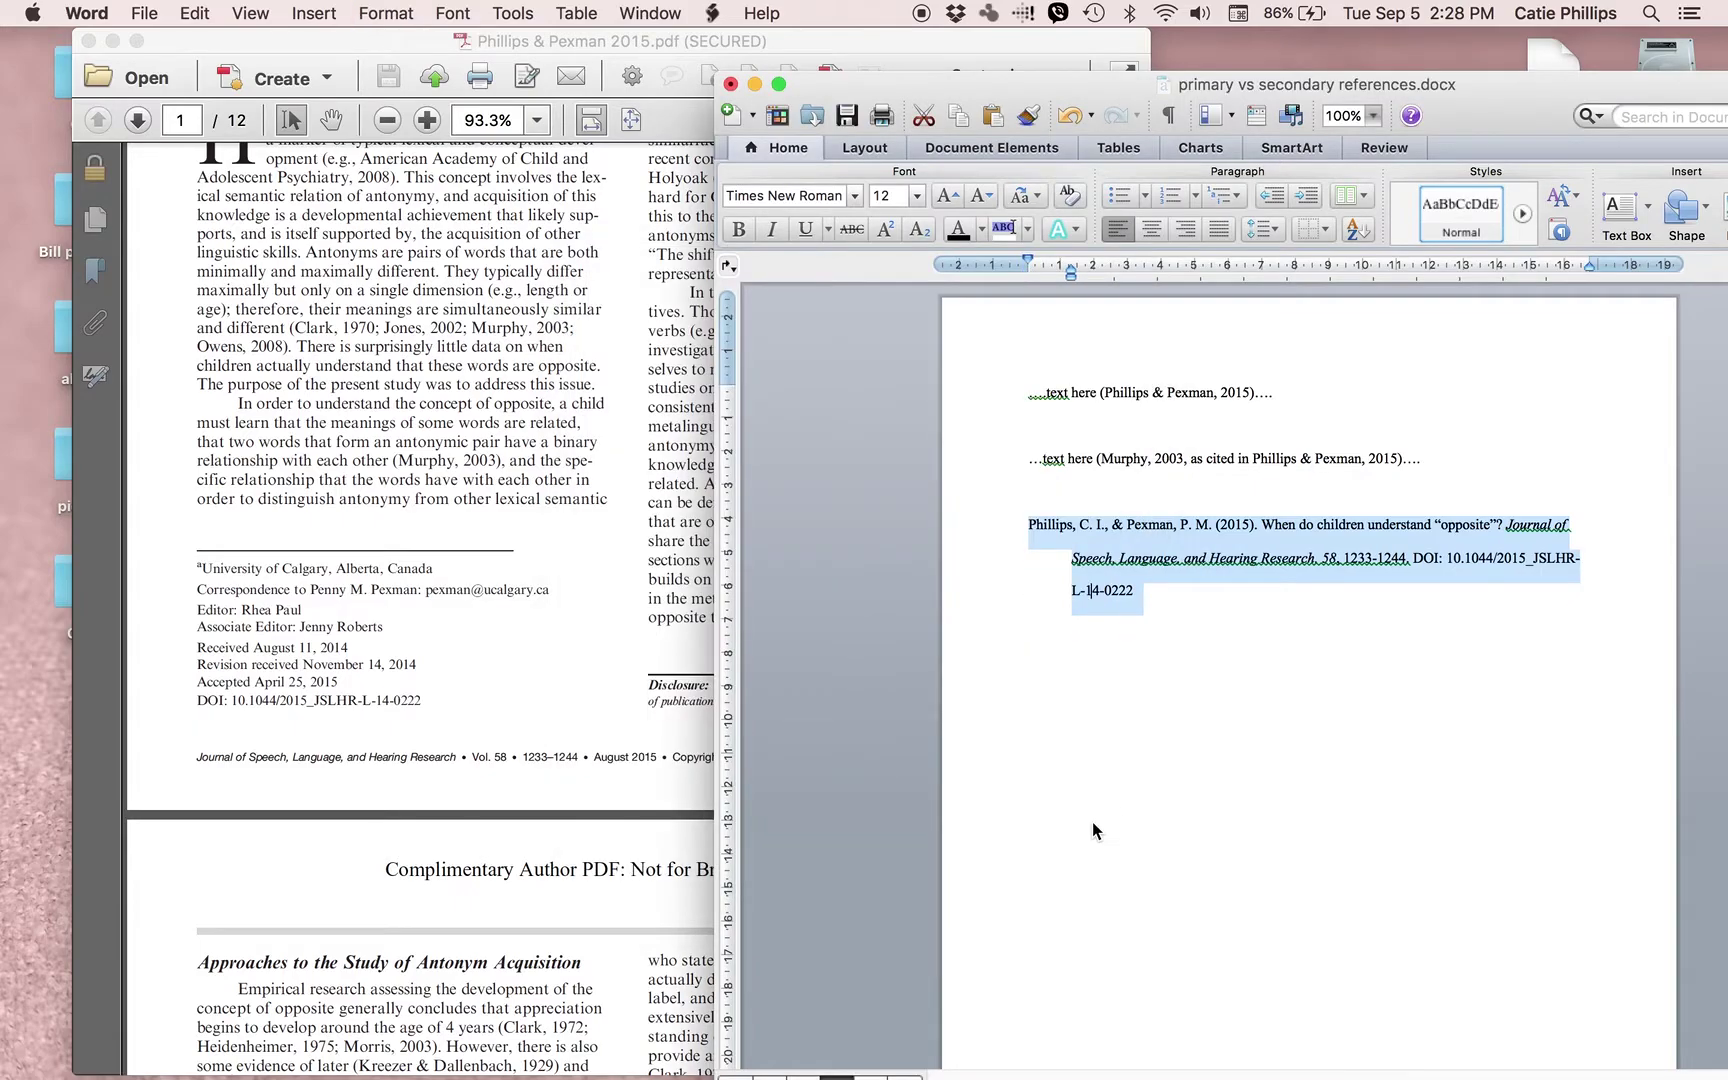
left_click(1092, 821)
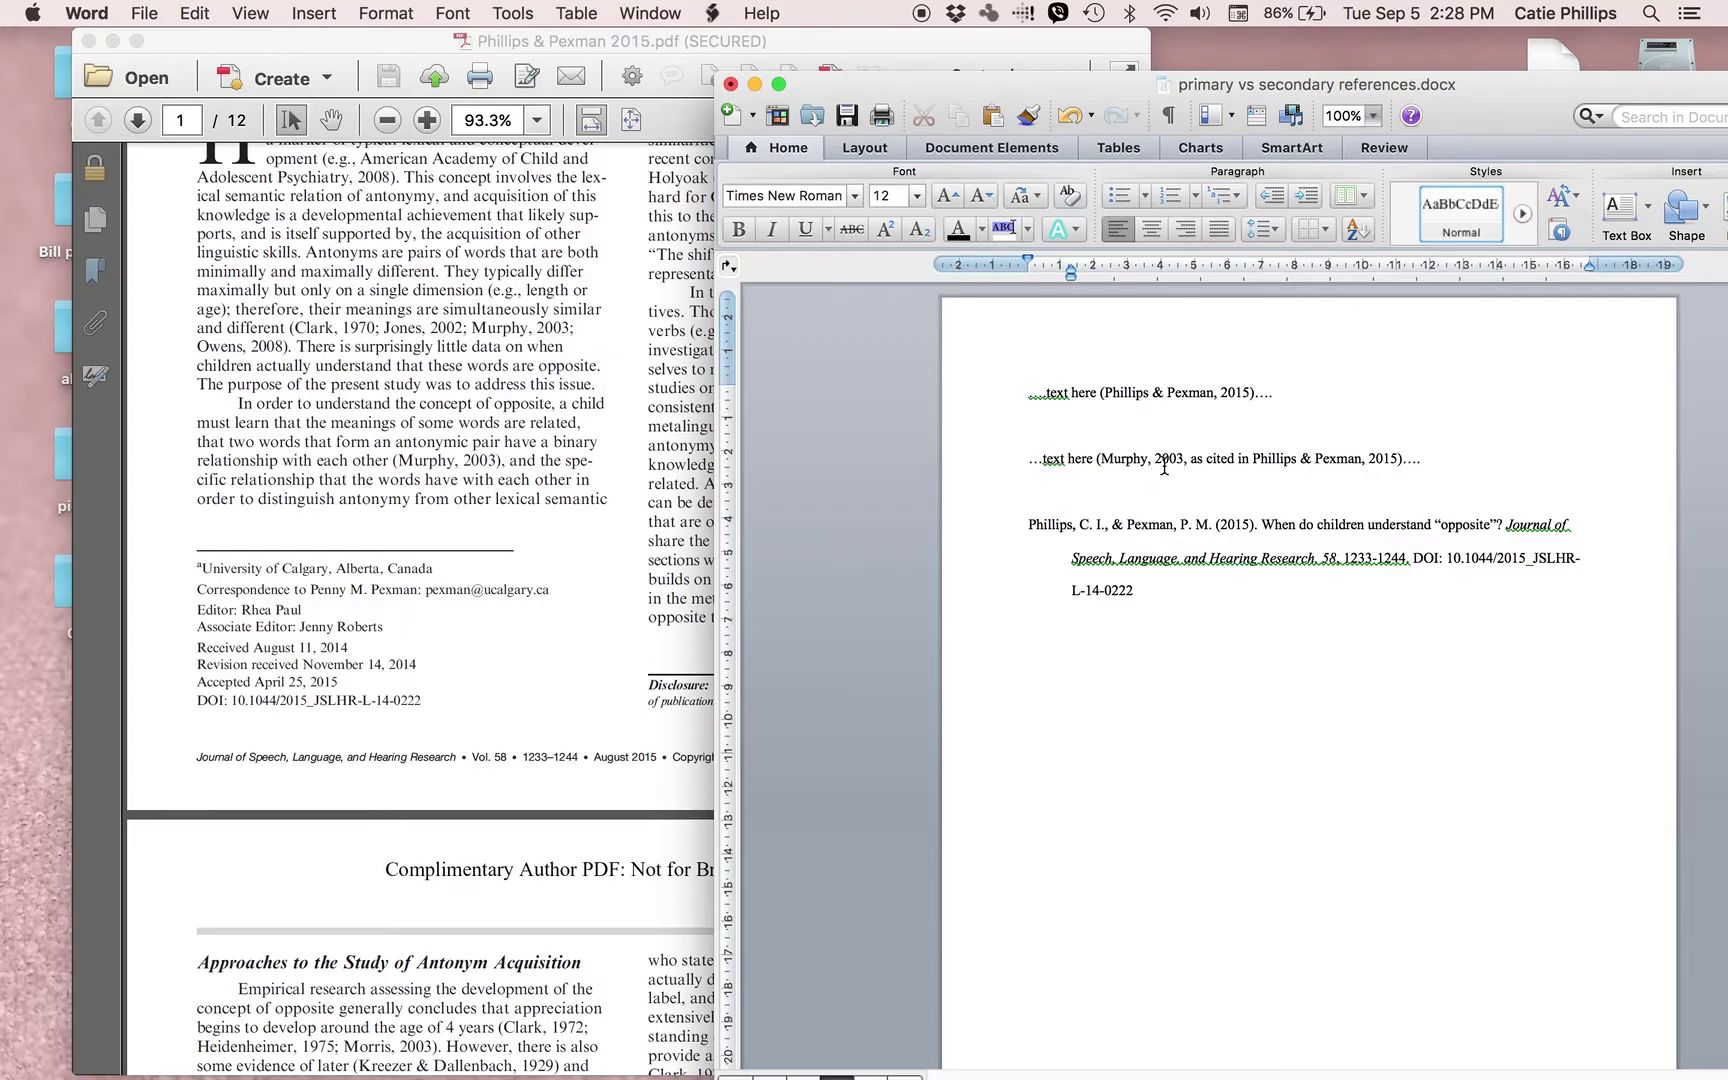
left_click_drag(1101, 466, 1176, 464)
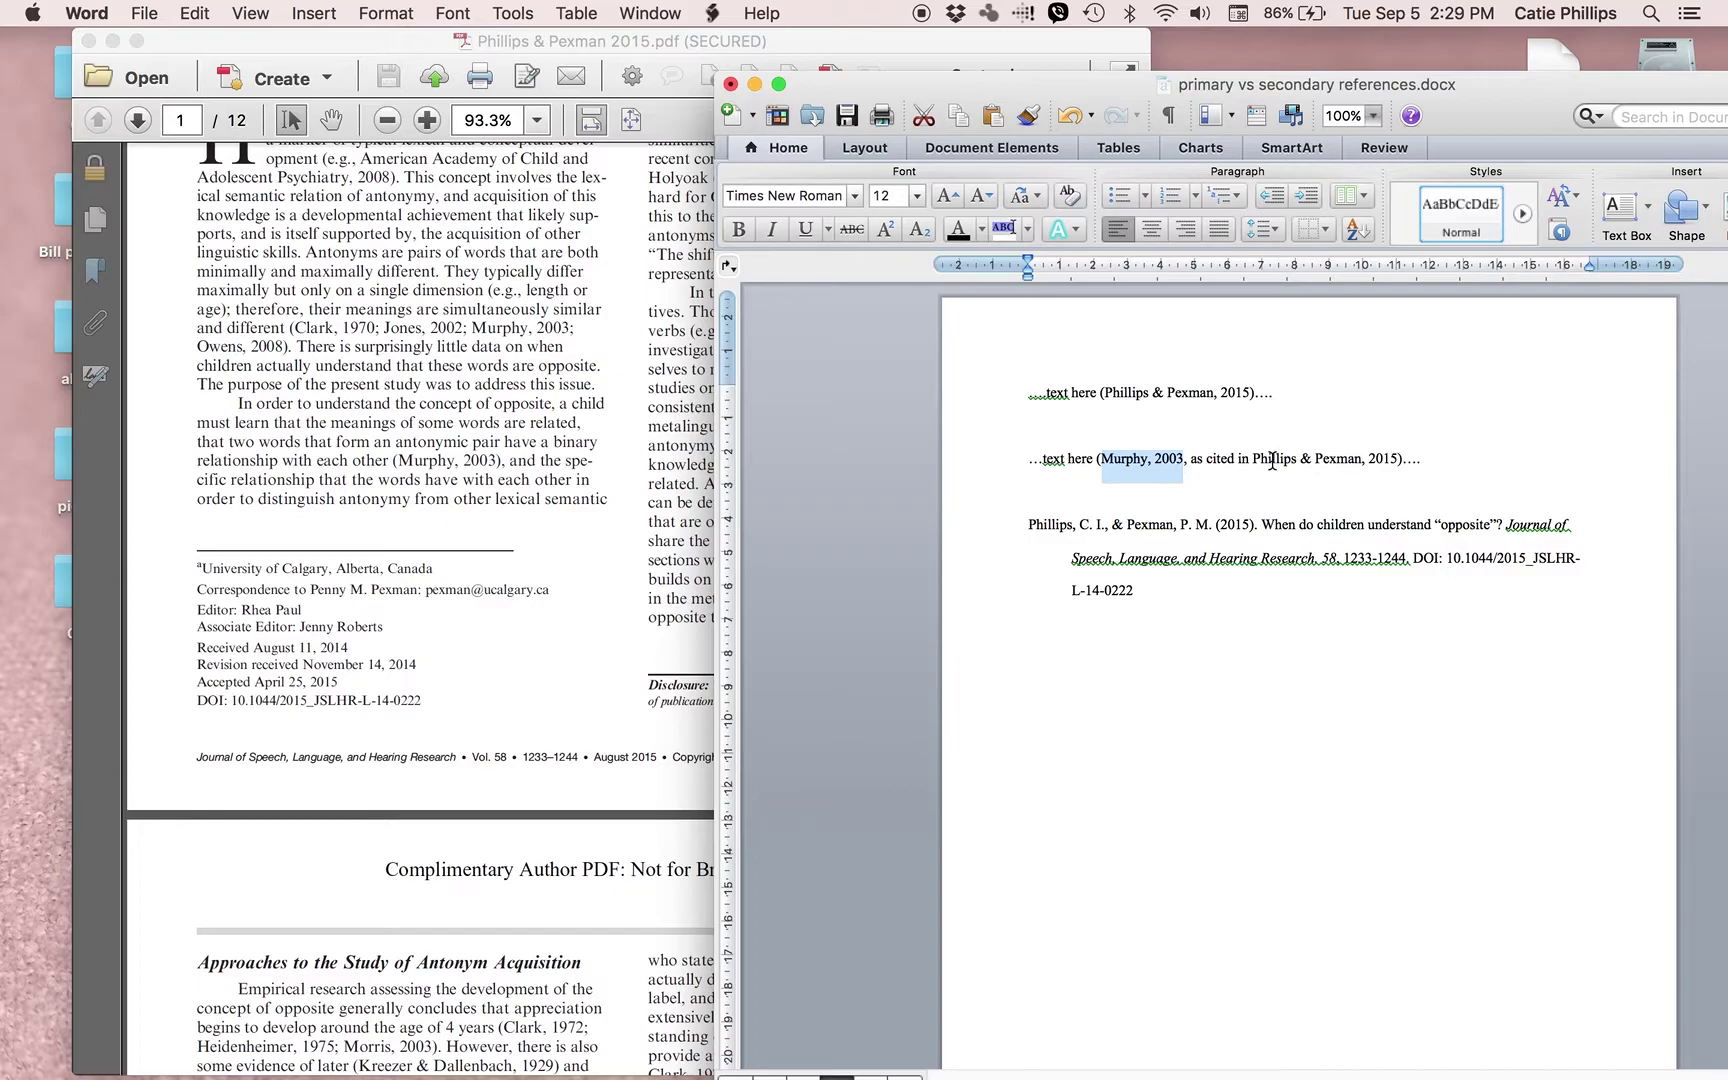
left_click_drag(1254, 457, 1387, 464)
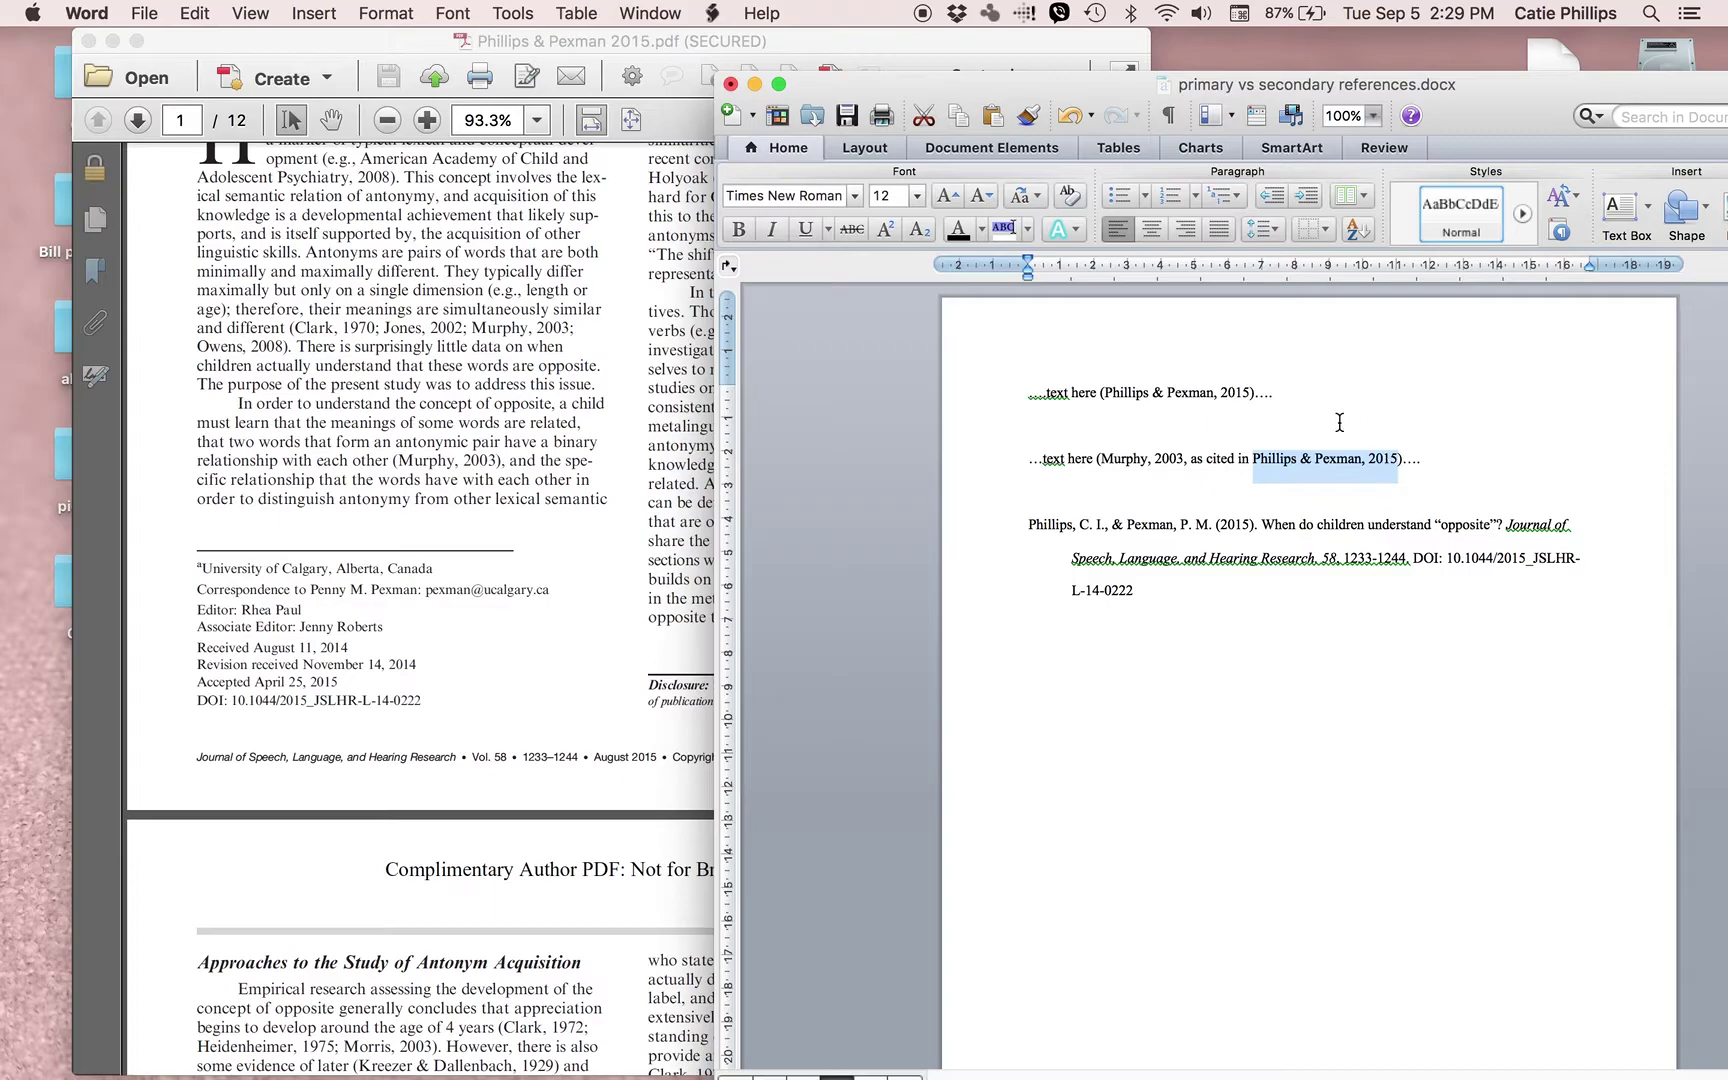
left_click(1334, 473)
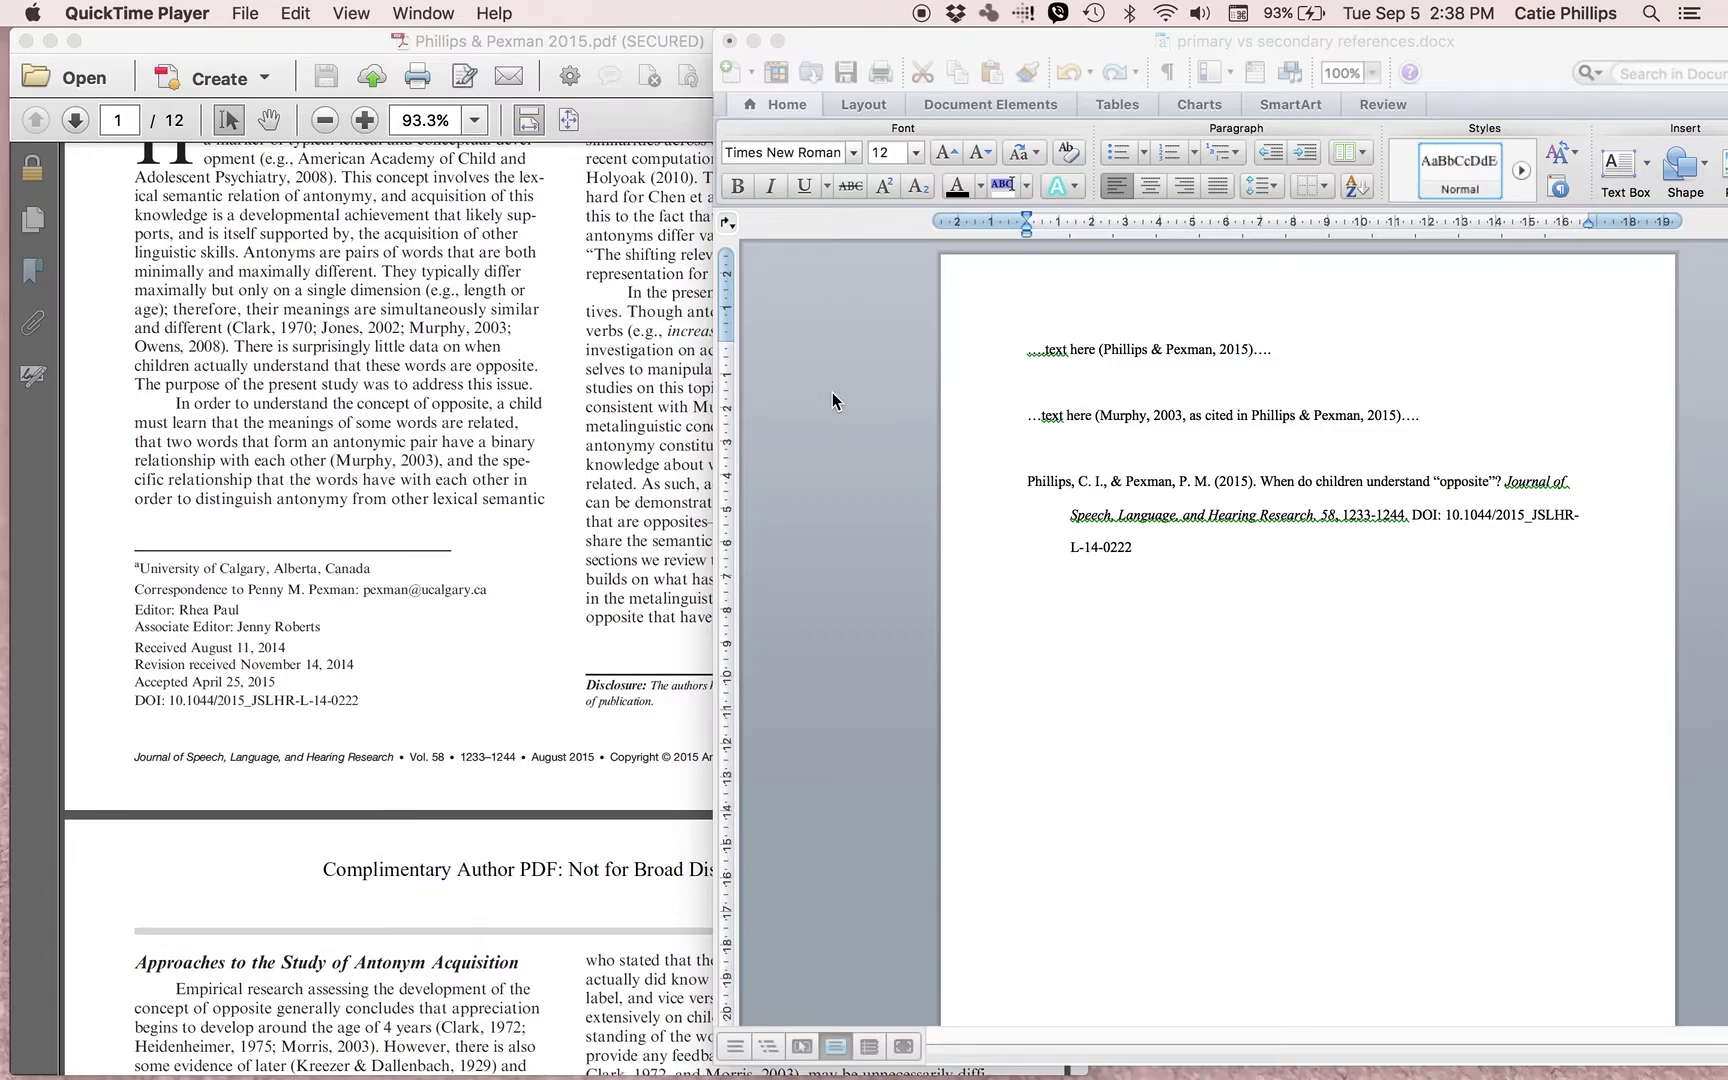
left_click(1100, 412)
left_click(1170, 413)
left_click(1182, 413)
left_click_drag(1182, 413, 1105, 413)
left_click_drag(1250, 414, 1387, 420)
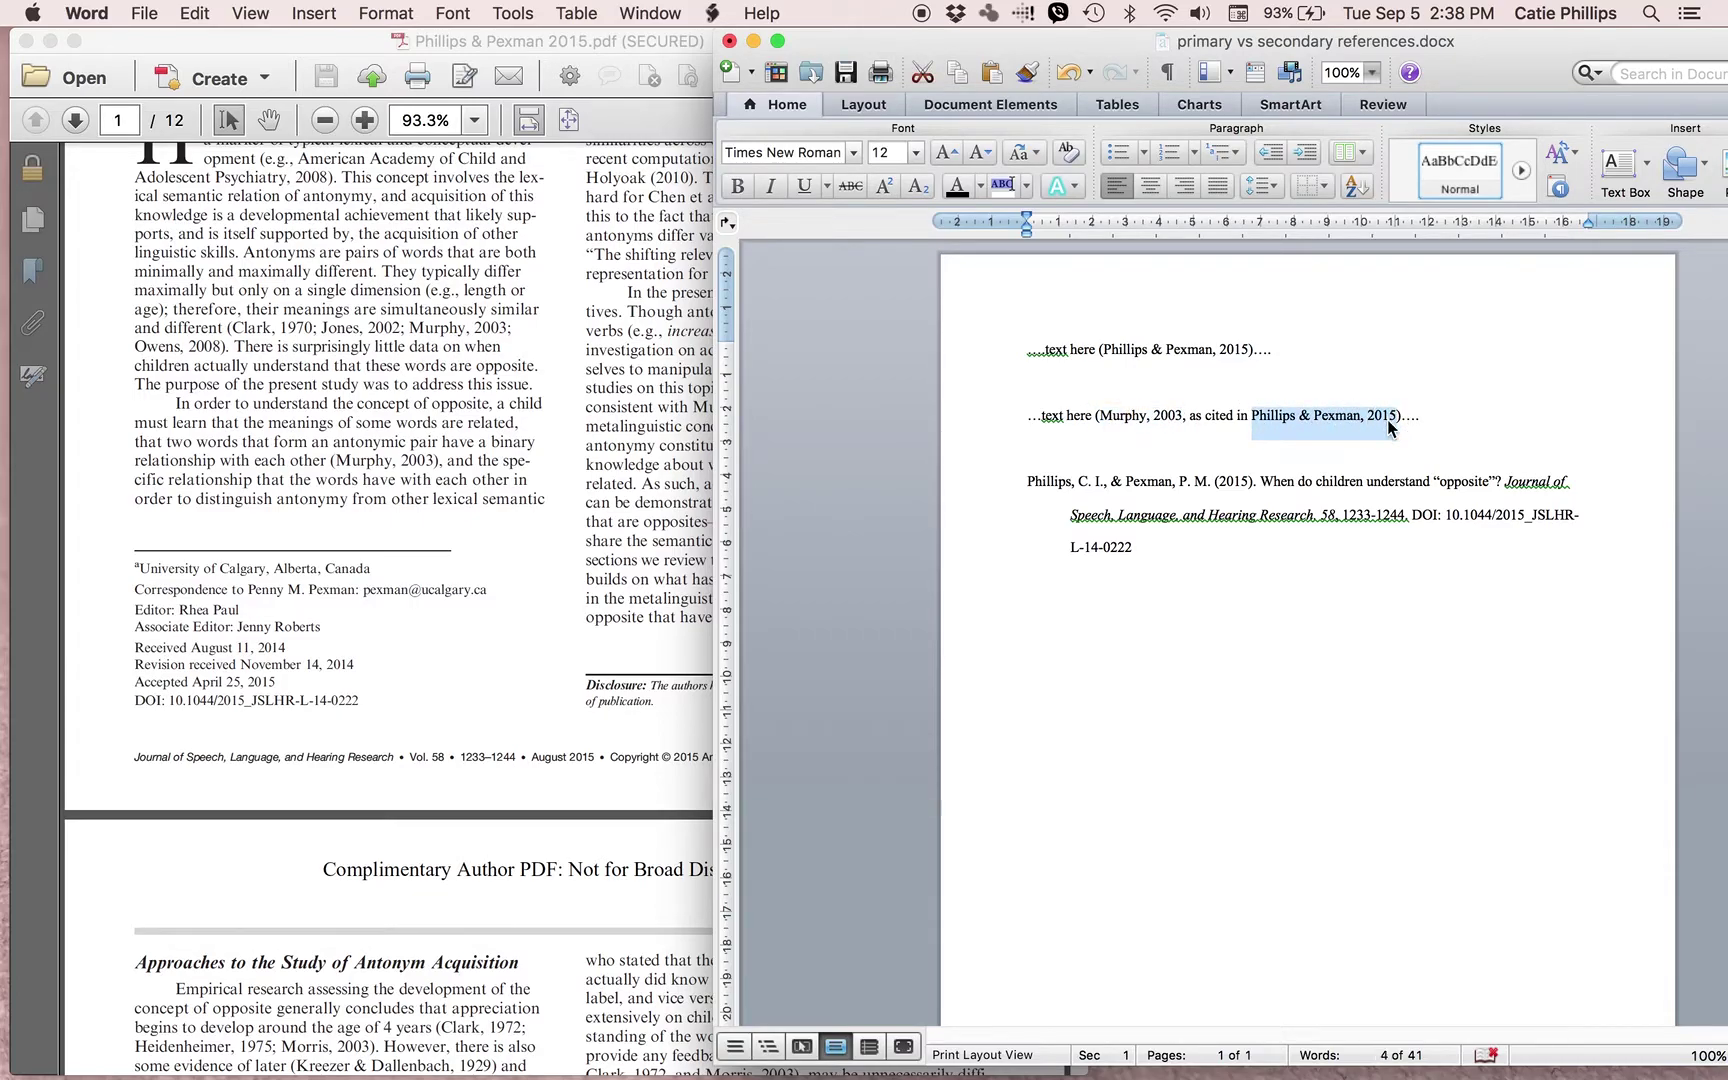